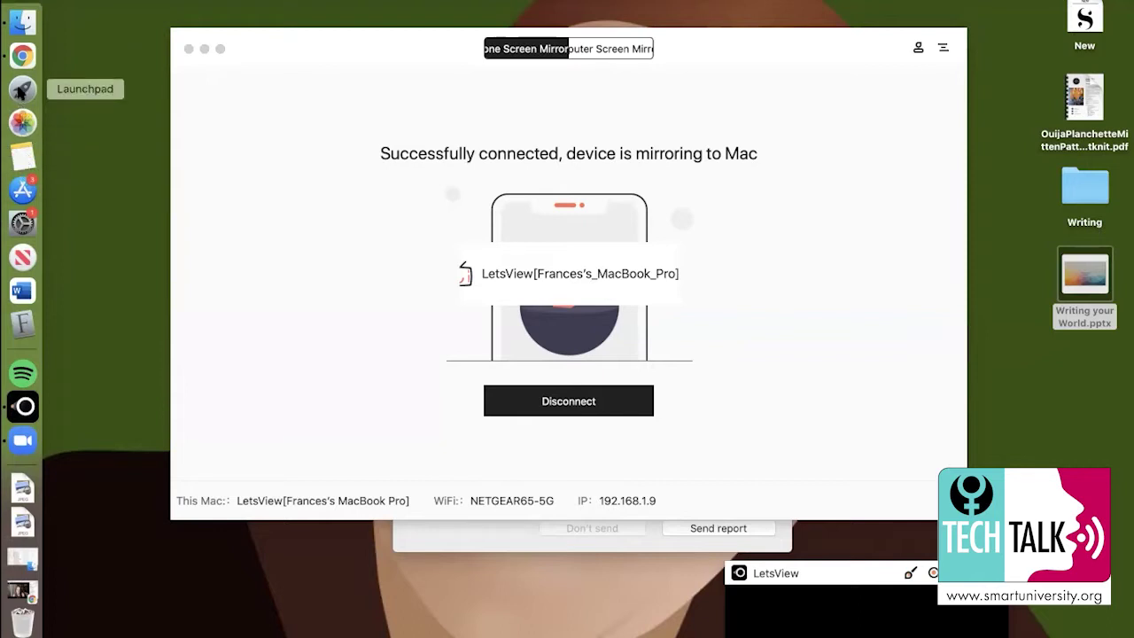
Step: Launch Notes from the first Launchpad page to get a new blank note
click(22, 89)
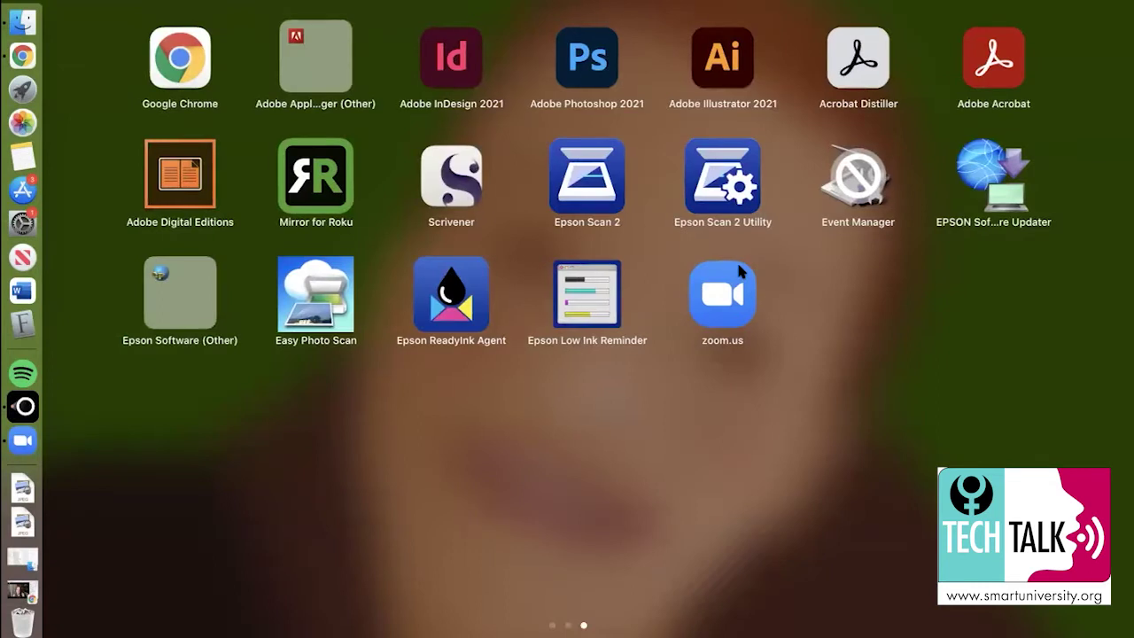
scroll(740, 271, left, 10)
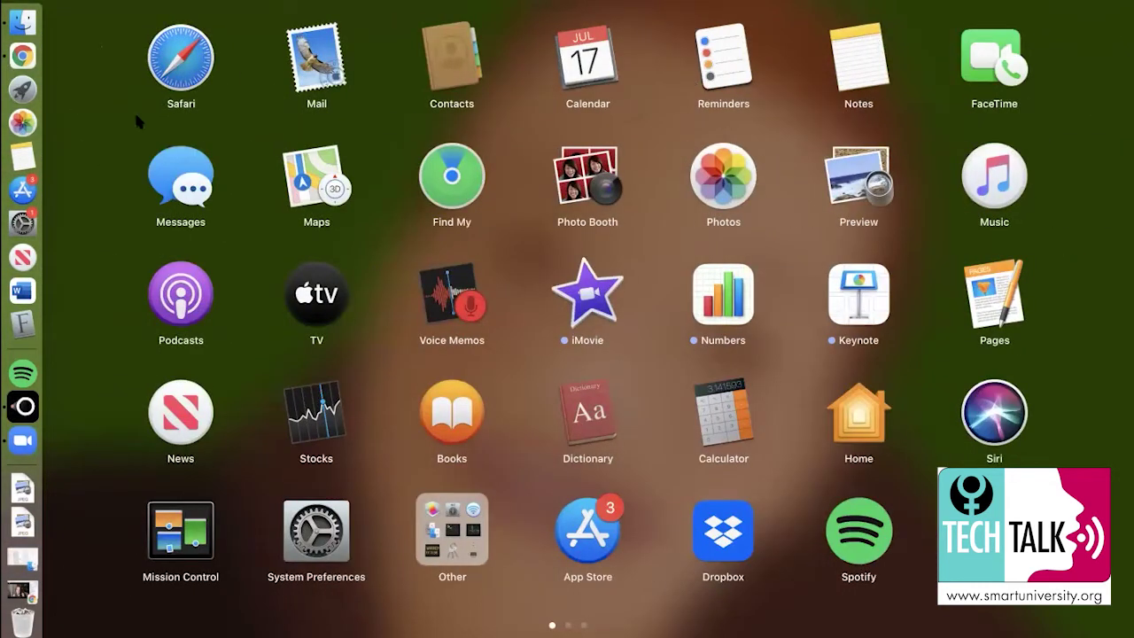
click(25, 158)
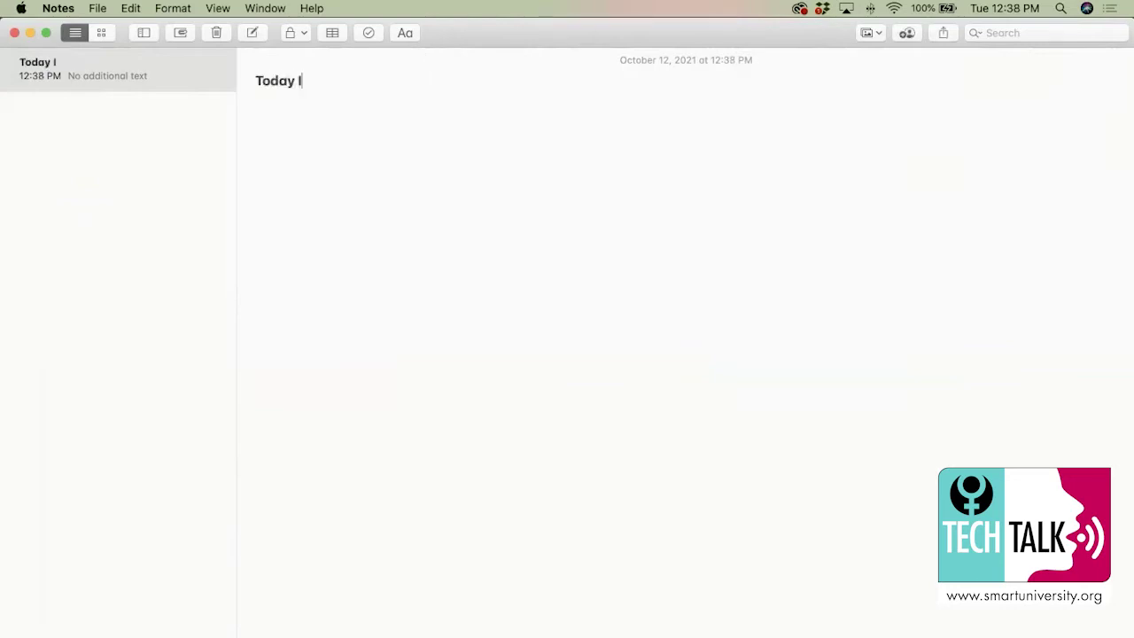
Step: Title the note 'October 12th' and begin 'Today we did the Writing Workshop in SM…'
key(BackSpace)
key(BackSpace)
key(BackSpace)
key(BackSpace)
key(BackSpace)
key(BackSpace)
key(BackSpace)
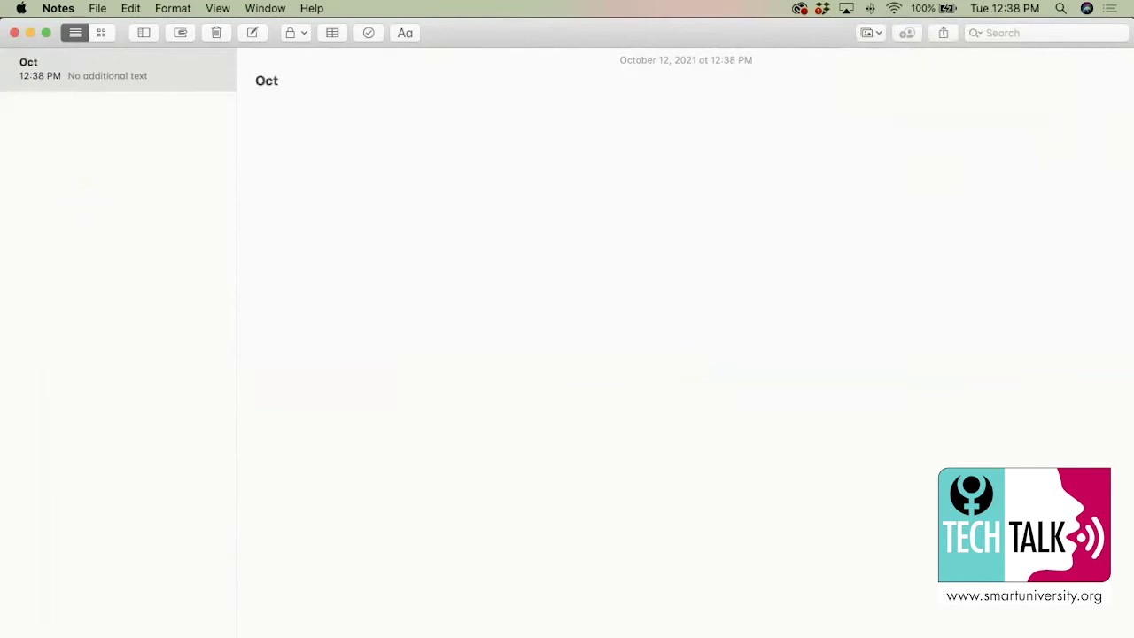
text(ober 112)
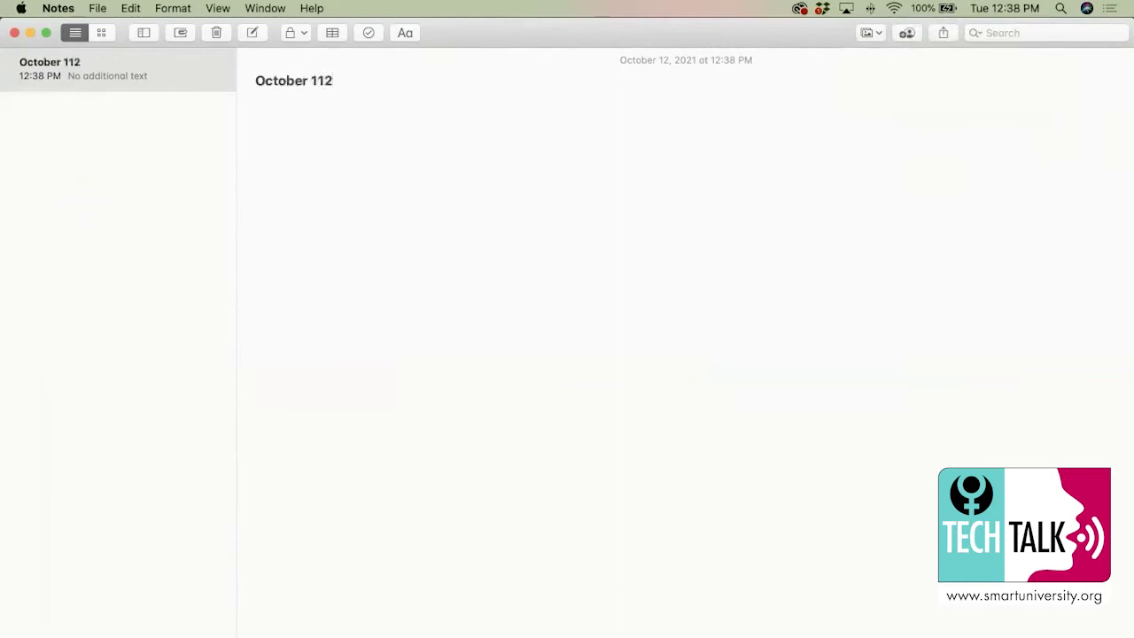
key(BackSpace)
text(2th )
text(To)
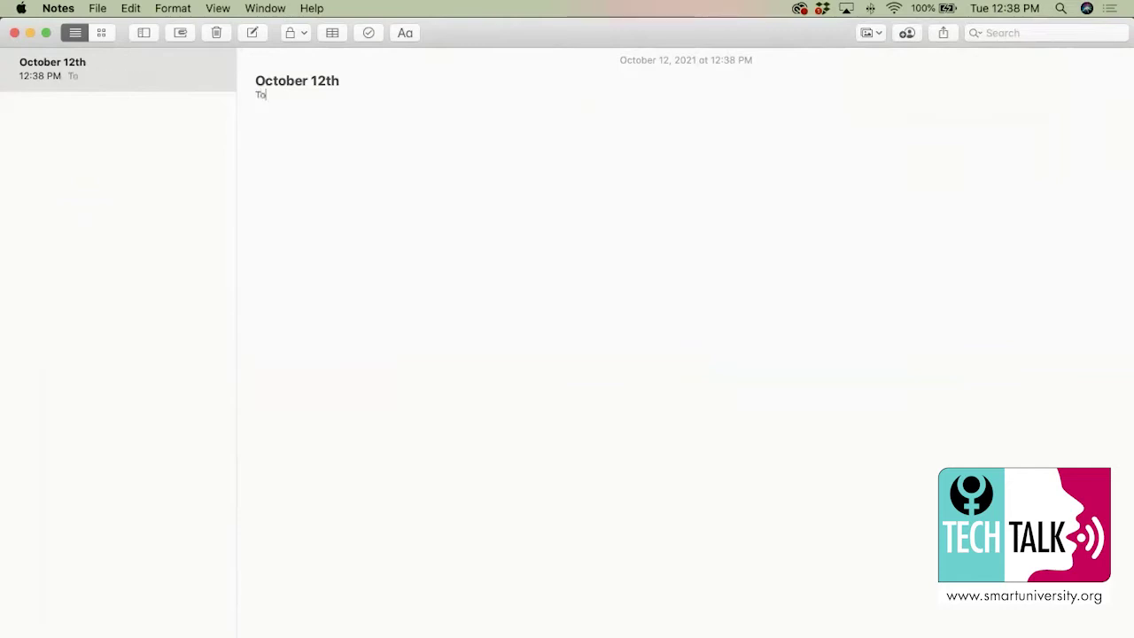
text(day we did the W)
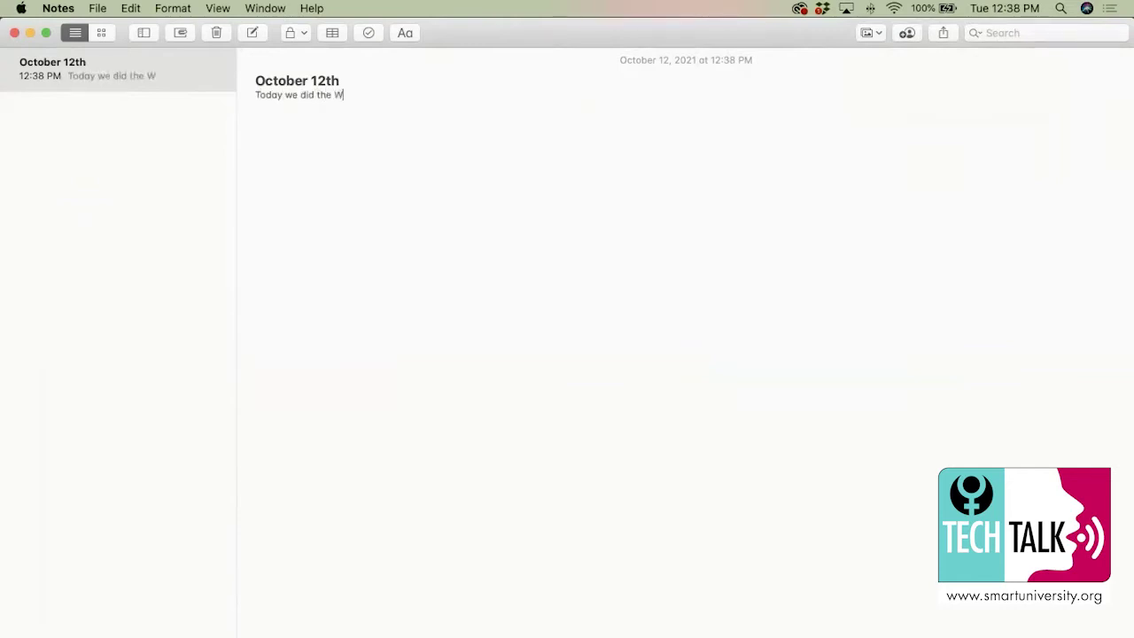
text(riting Wor)
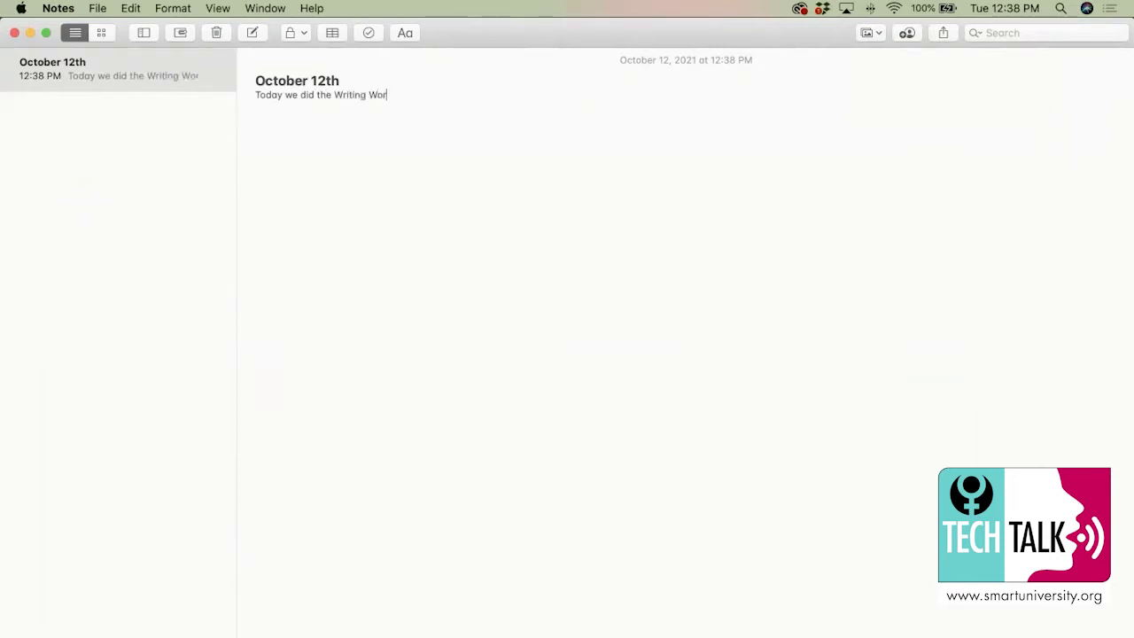
text(kshop in SMART University.)
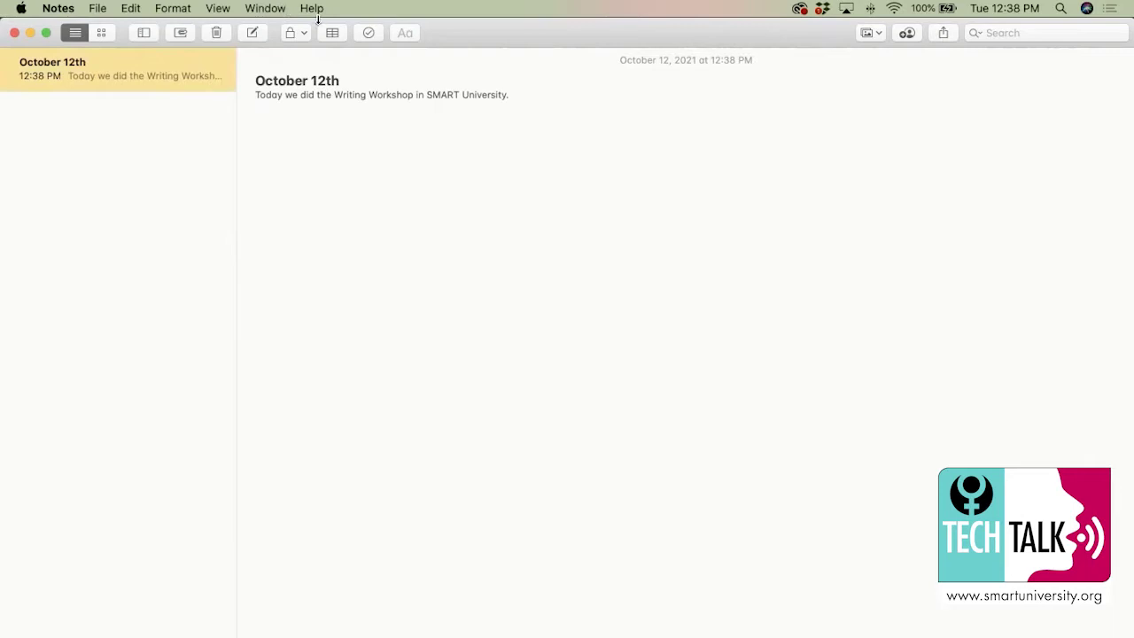
Step: Start a new note, briefly view the attachments browser, and return to the editor
click(251, 32)
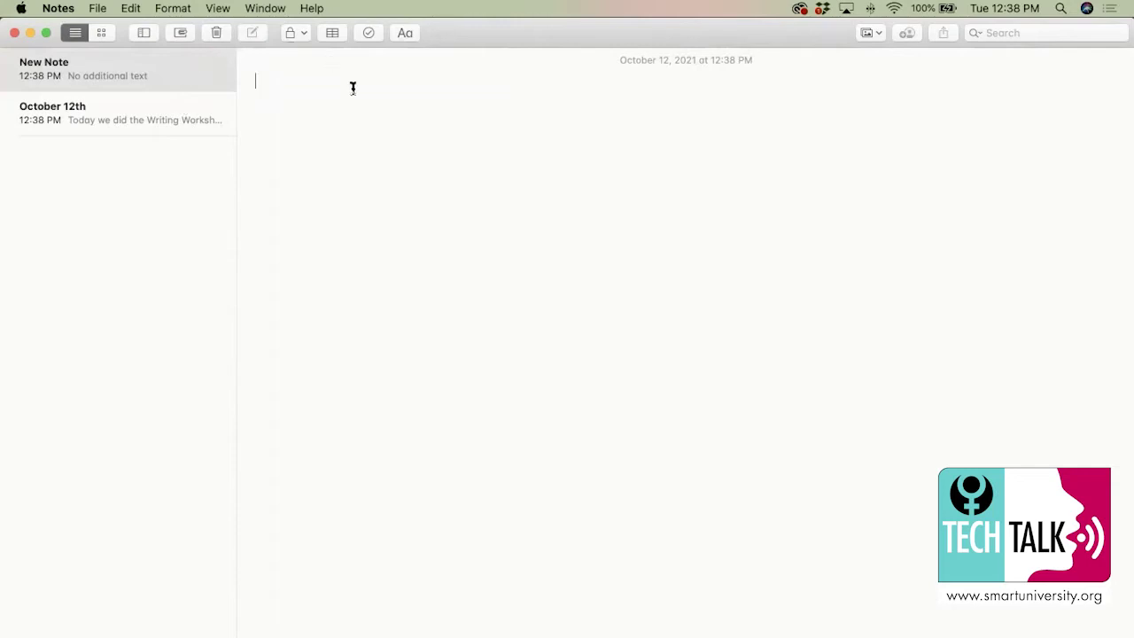
click(181, 34)
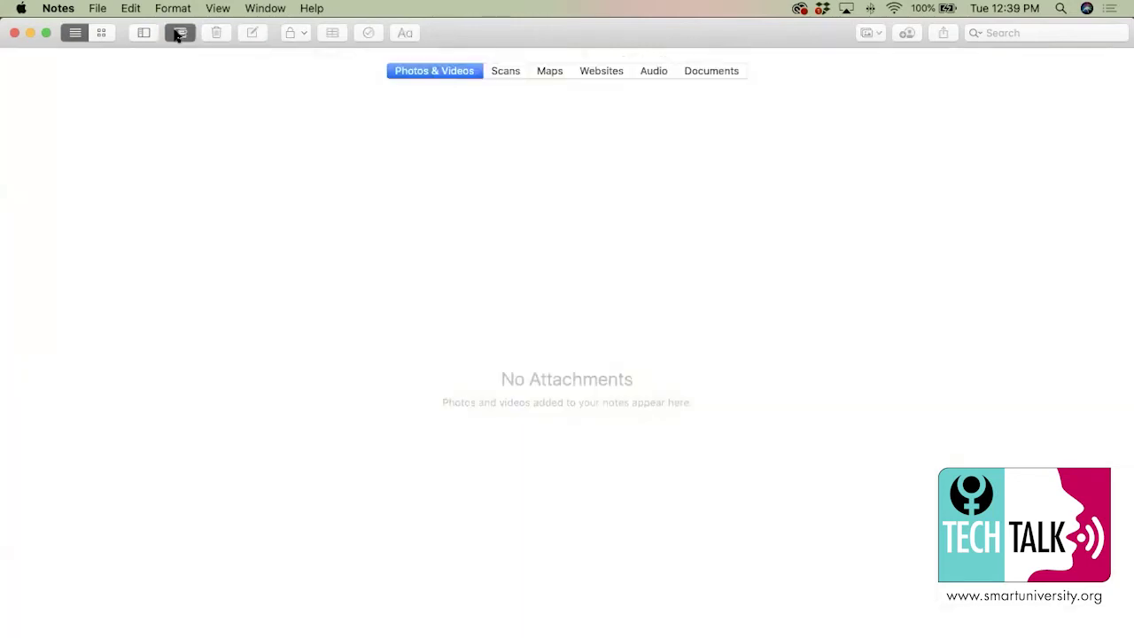
click(179, 33)
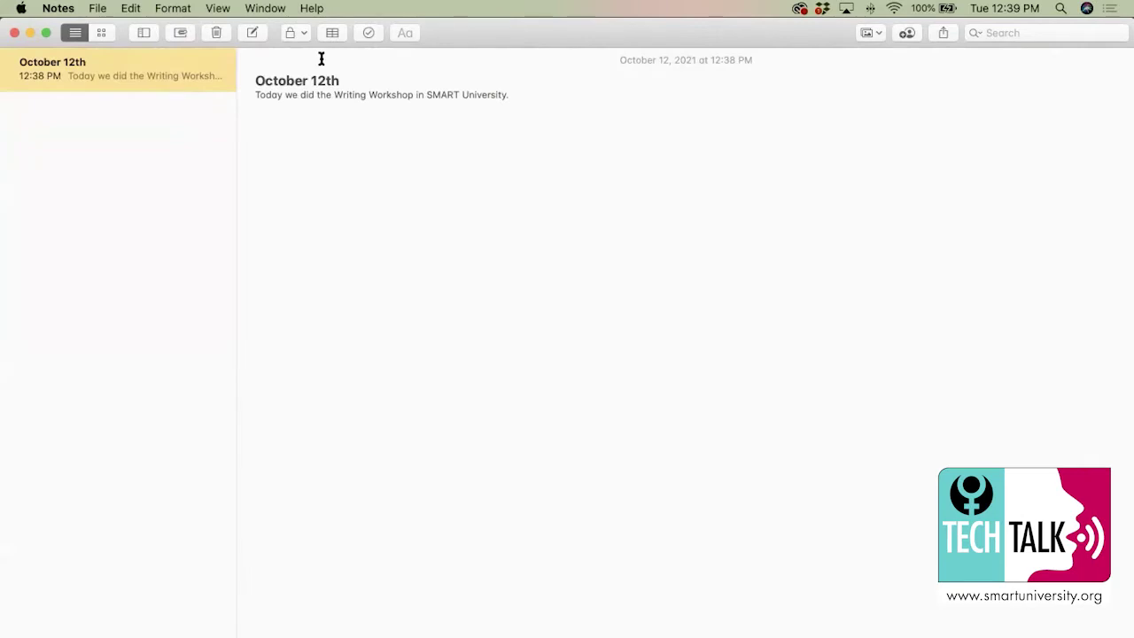
click(369, 34)
Step: Create a 'To Do' note with checklist items 'Go to the store' and 'Write an email'
click(251, 34)
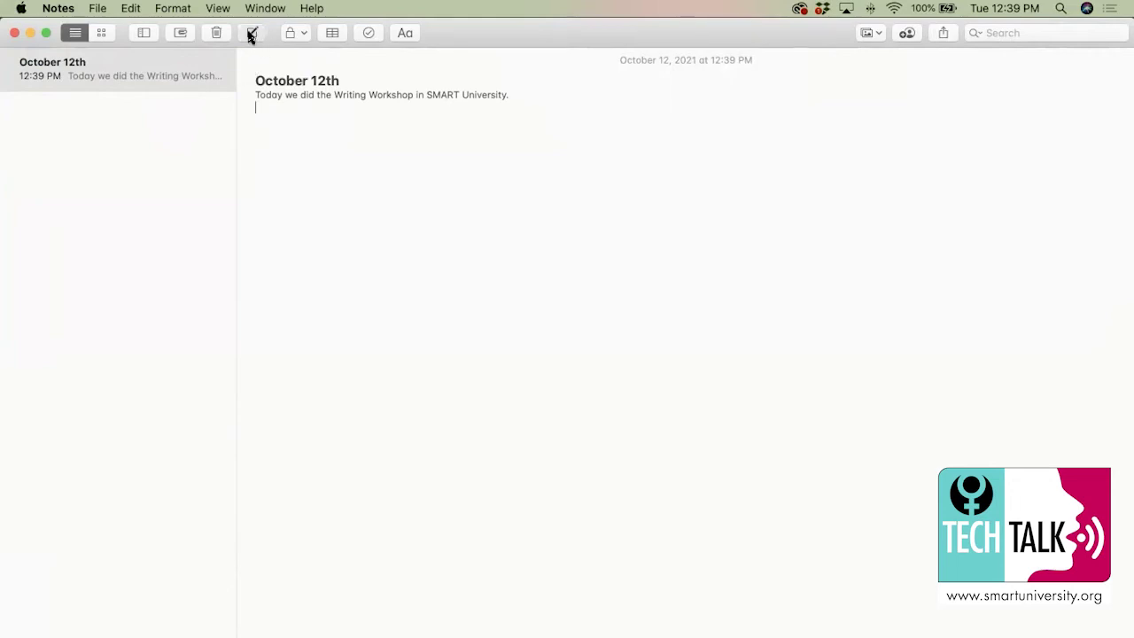
click(369, 34)
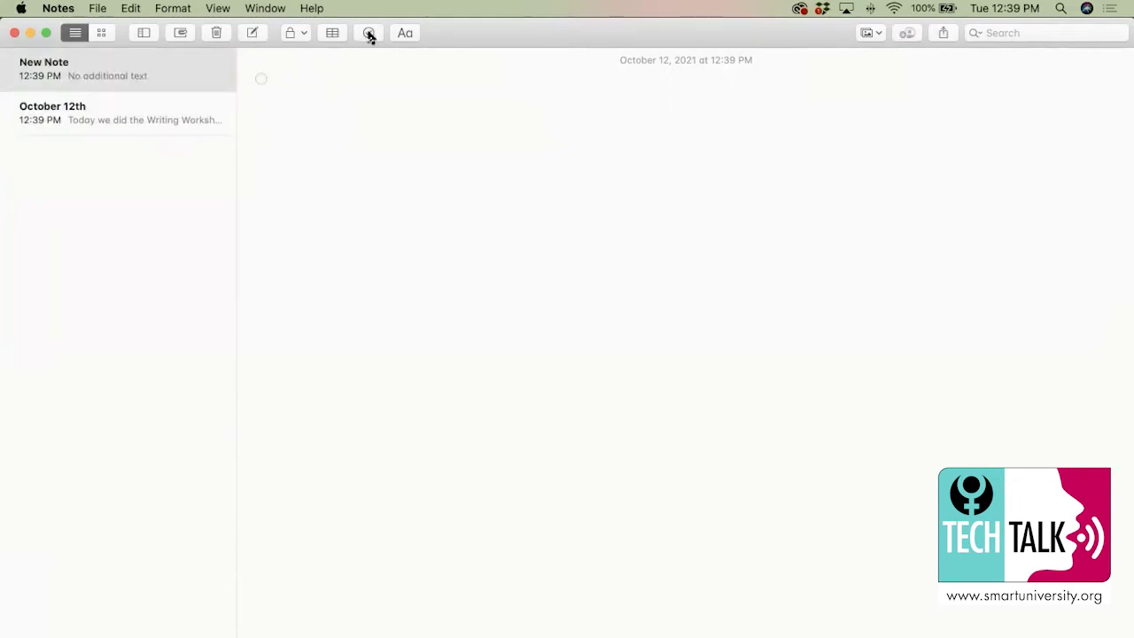
click(369, 33)
text(To Do )
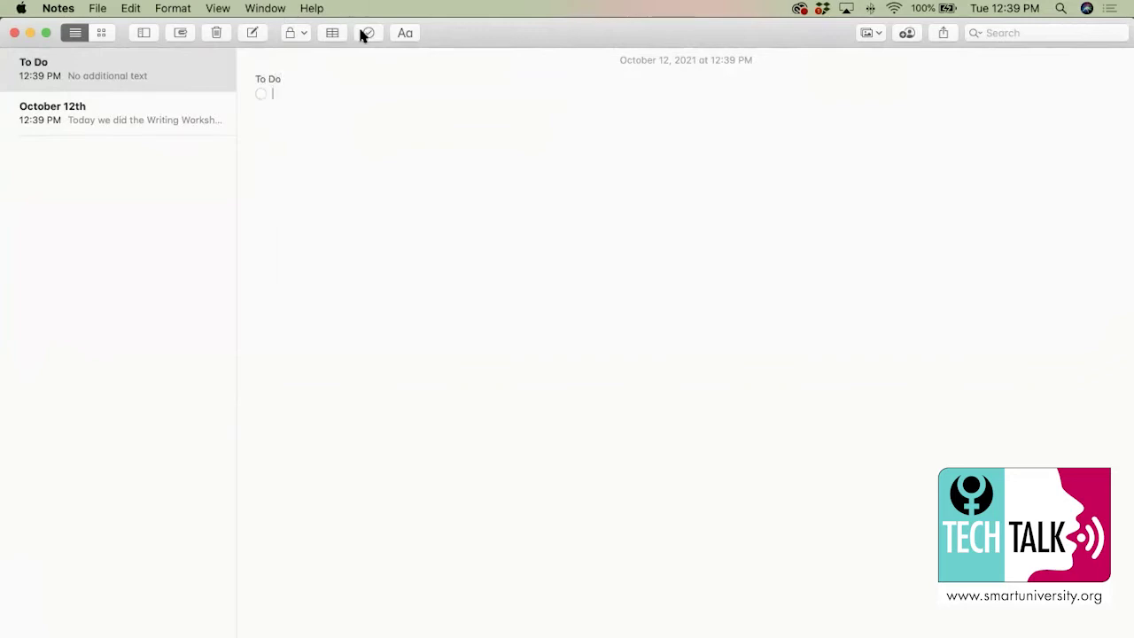
text(Go to the)
text(store)
key(Return)
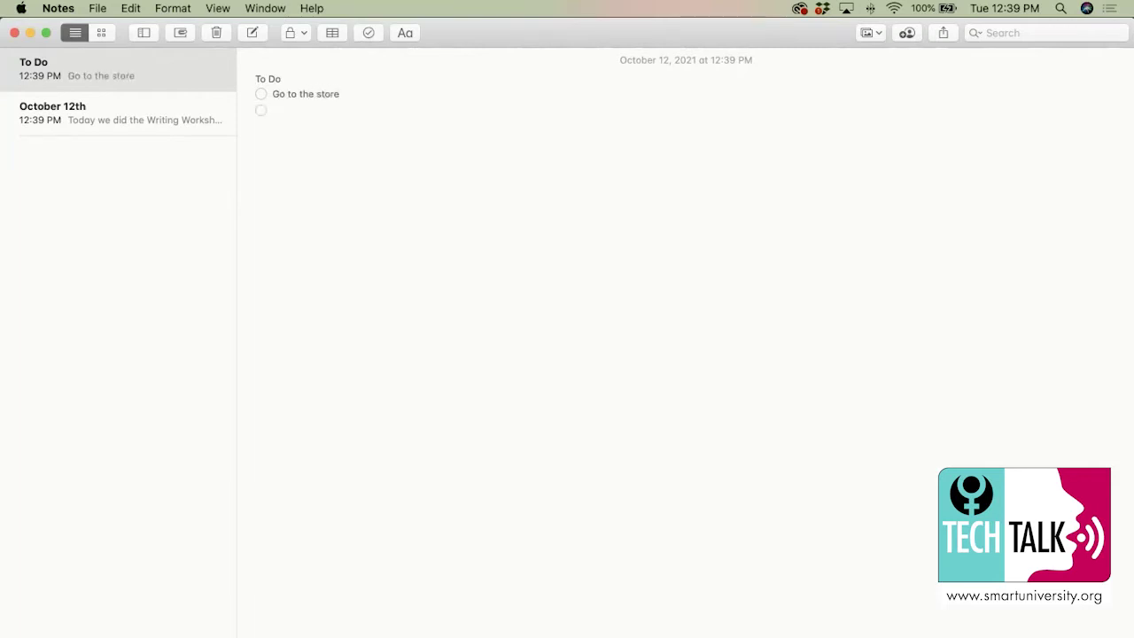
text(Write an email)
Step: View the empty Notes attachments browser, then bring up Launchpad from the Dock
click(180, 33)
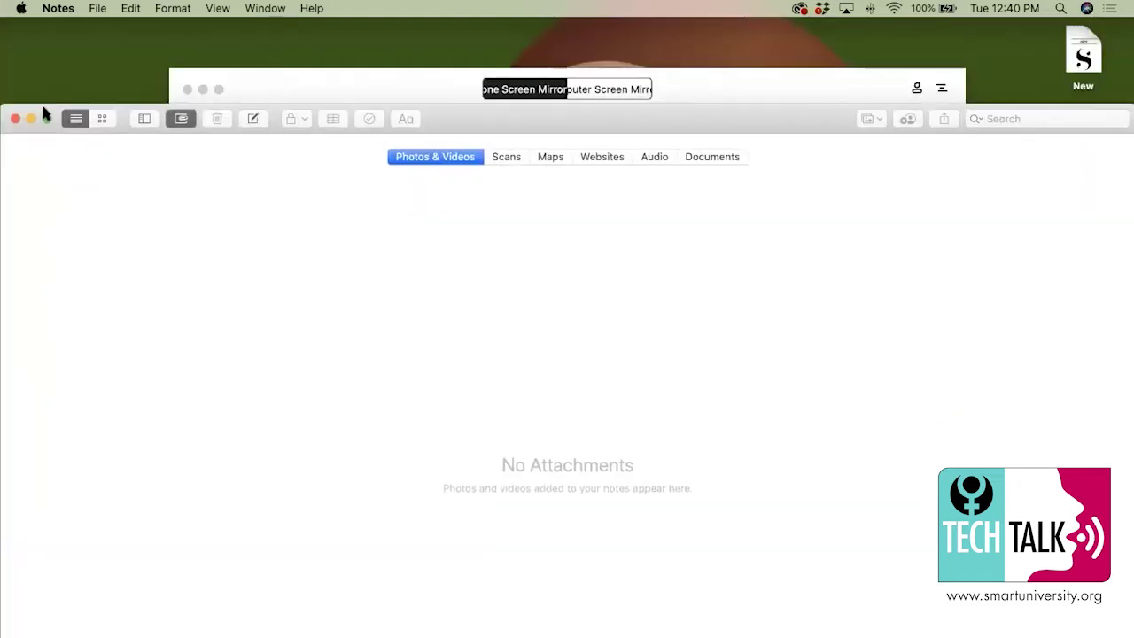
mouse_move(1, 149)
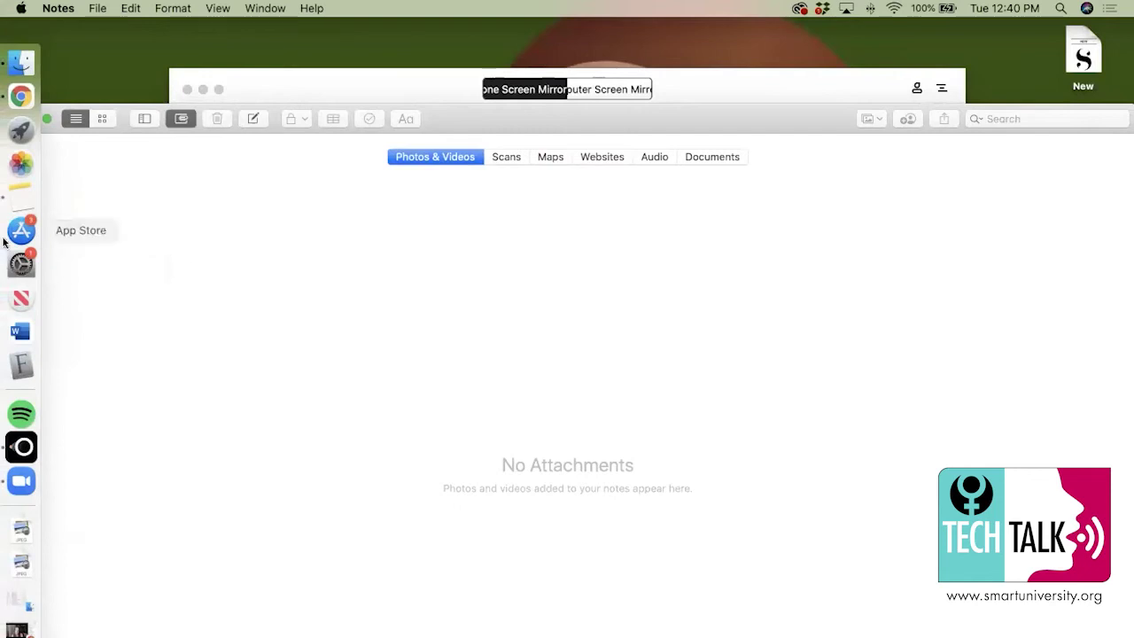
click(17, 138)
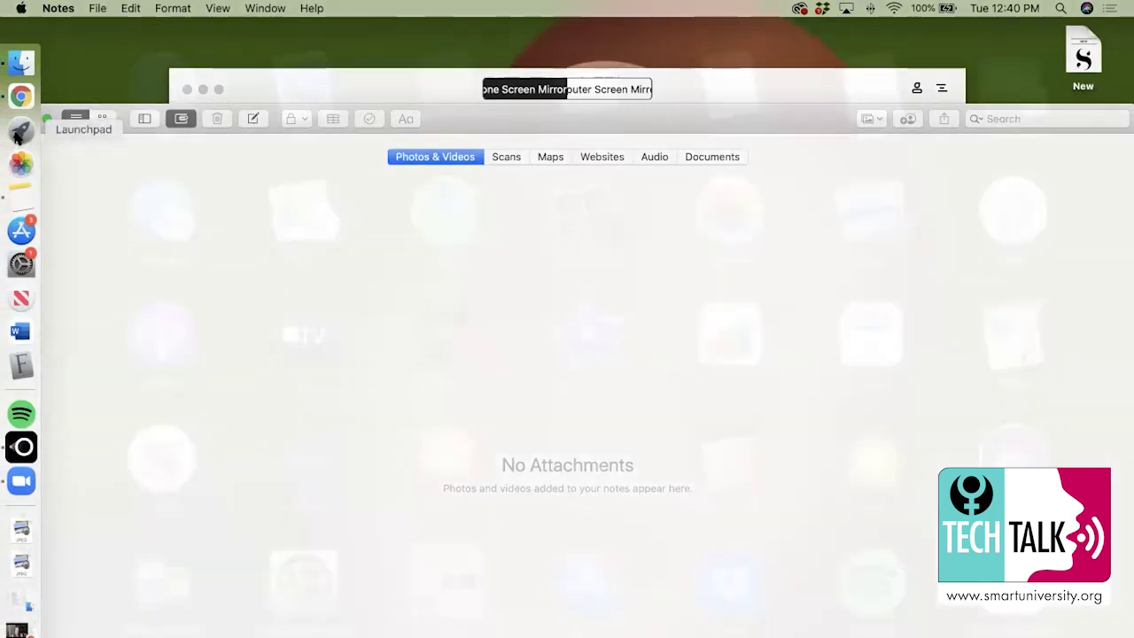
Step: Switch to the LetsView phone mirror showing Google Keep's empty notes list
click(17, 138)
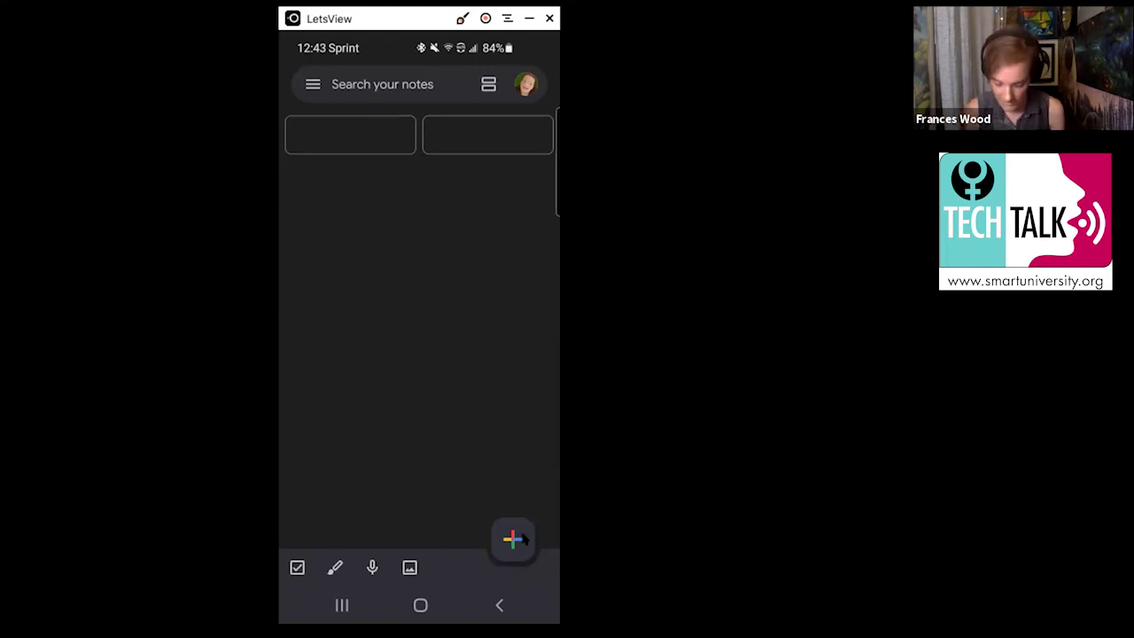
Step: Write a Keep note titled 'October 12th' with body 'Today was a good day!' and close it
click(514, 539)
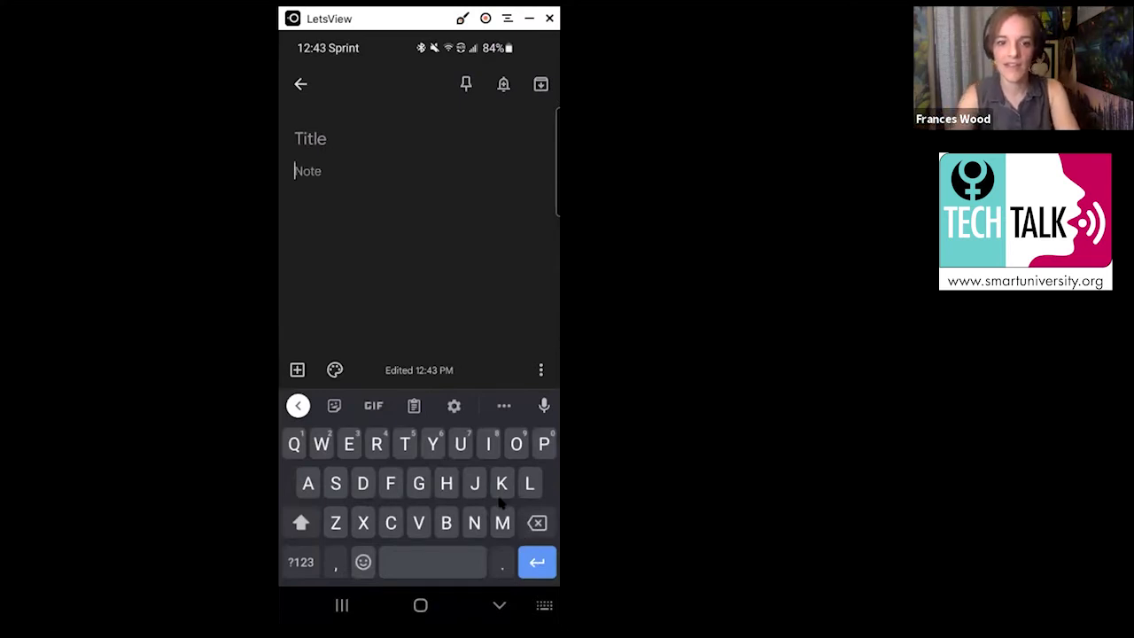
click(335, 143)
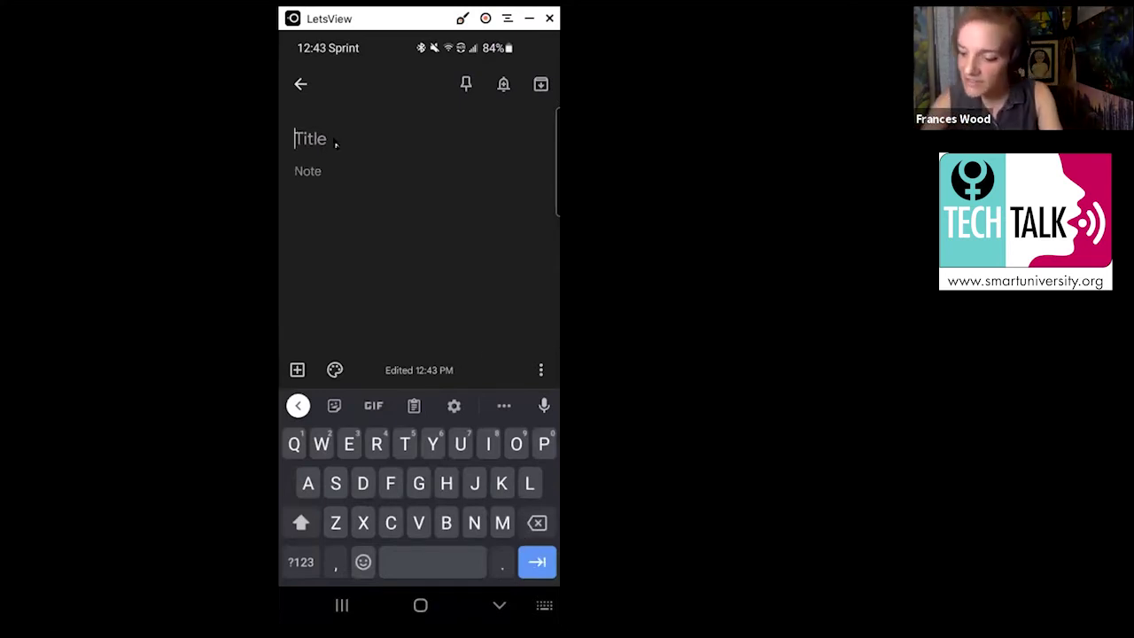
text(Octobe)
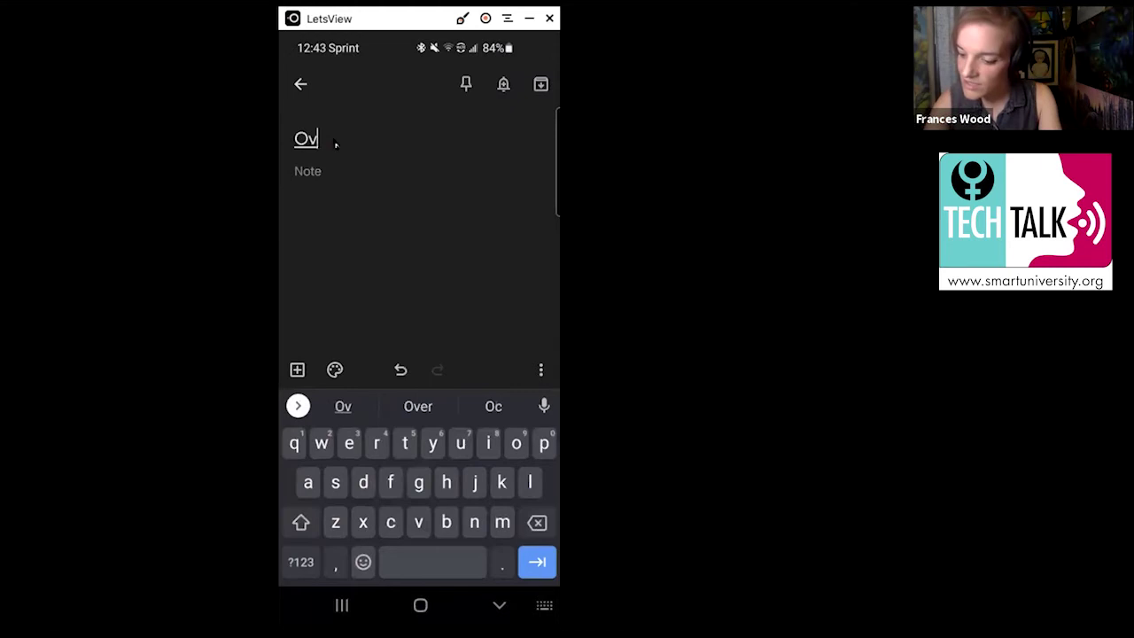
text(r)
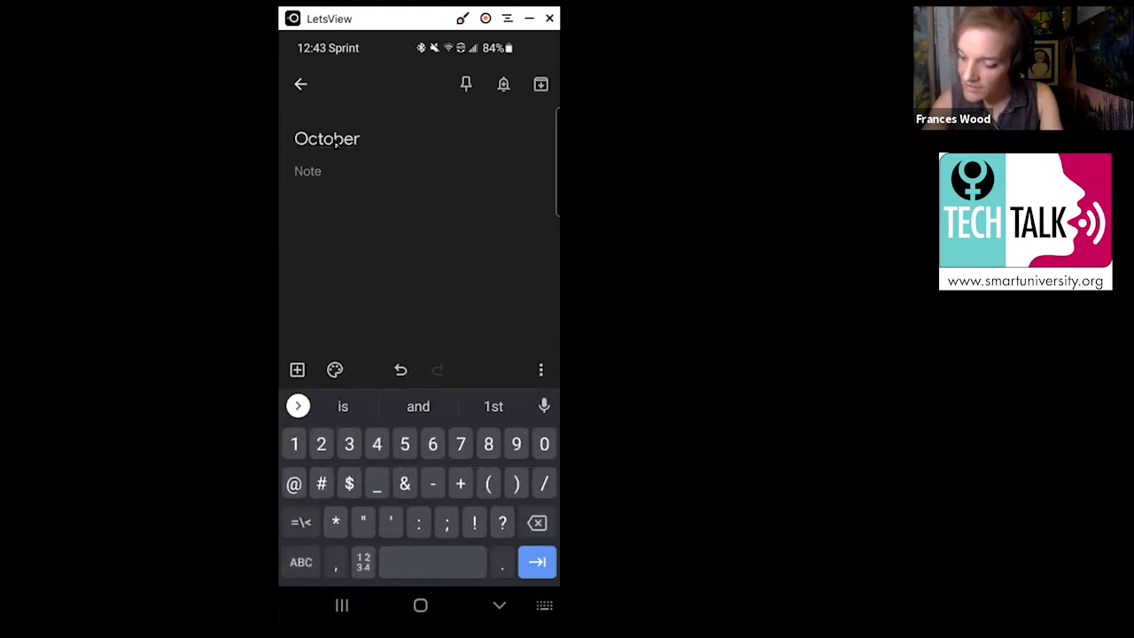
text( 12th)
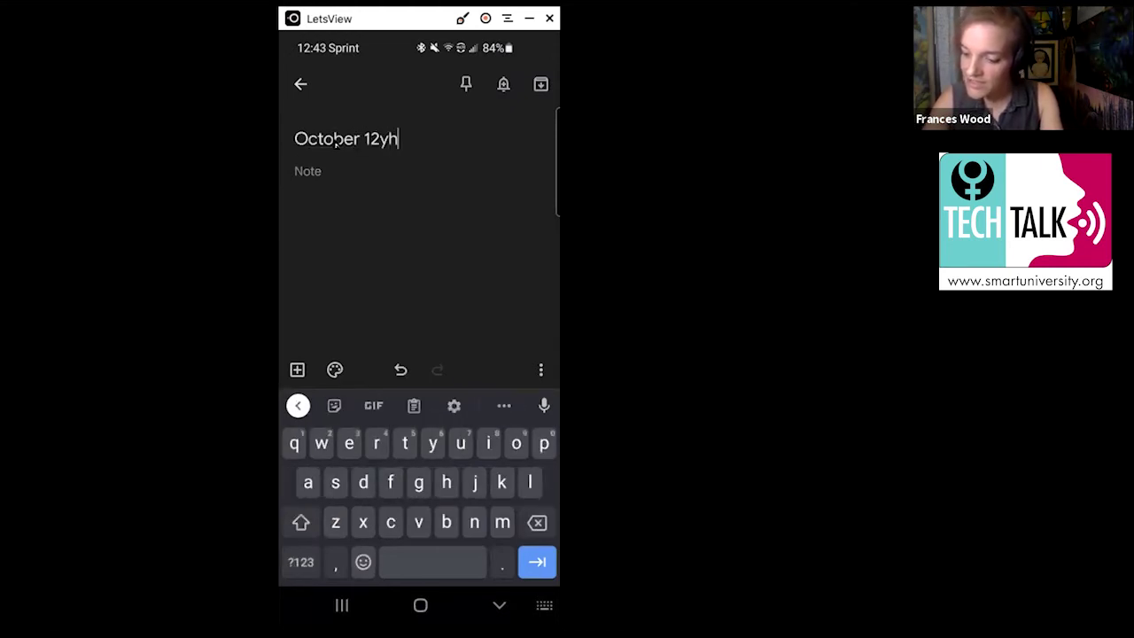
key(Tab)
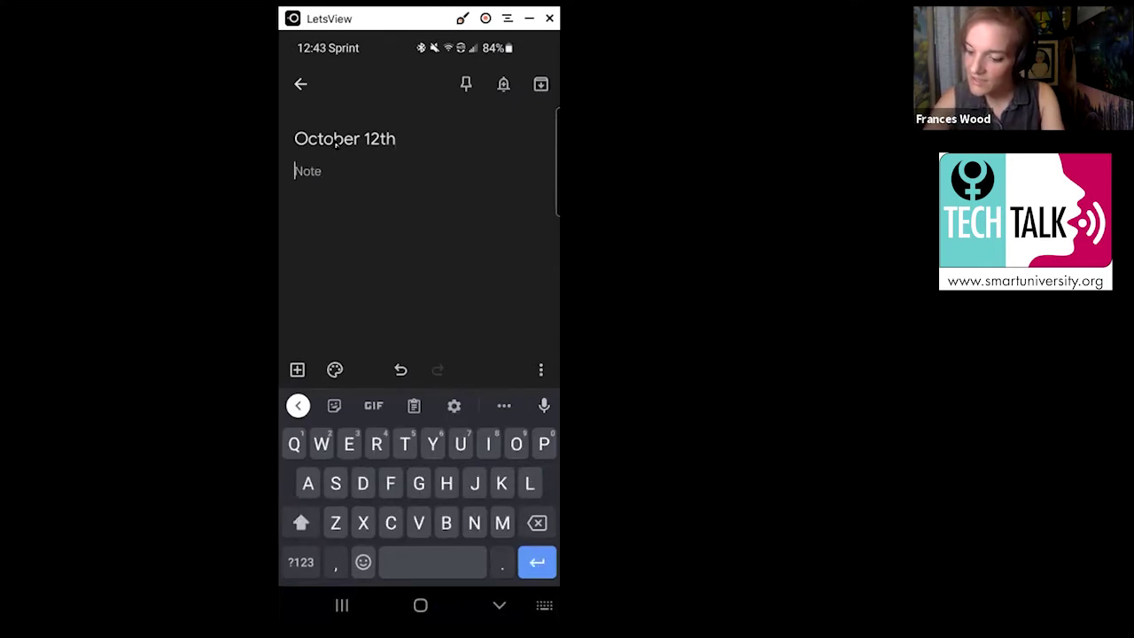
text(Today)
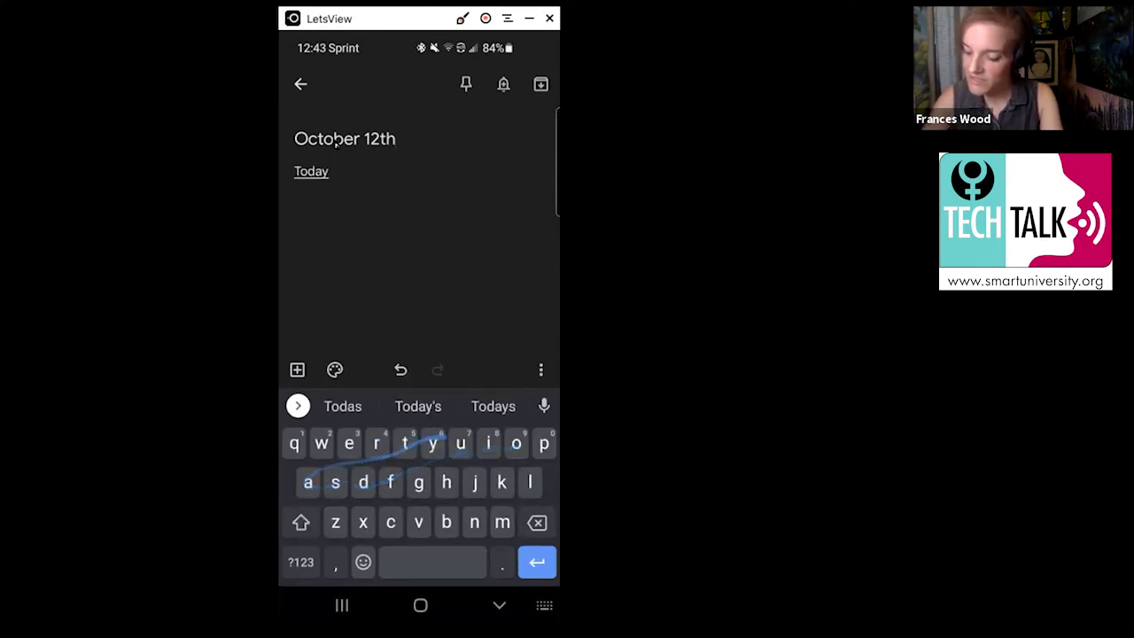
text( was)
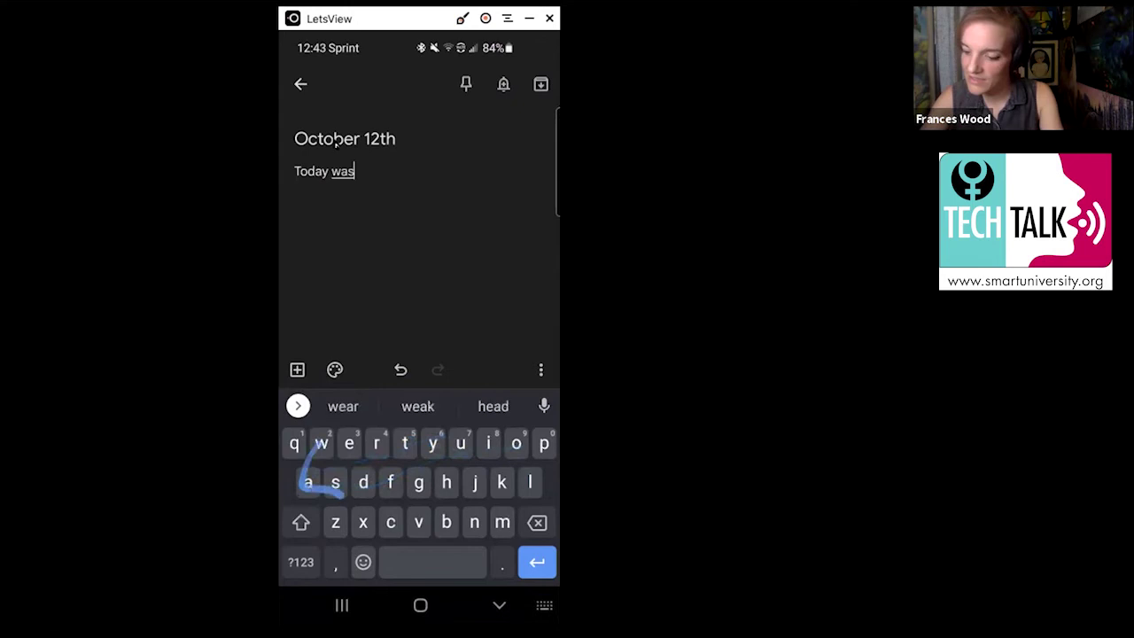
text( a good)
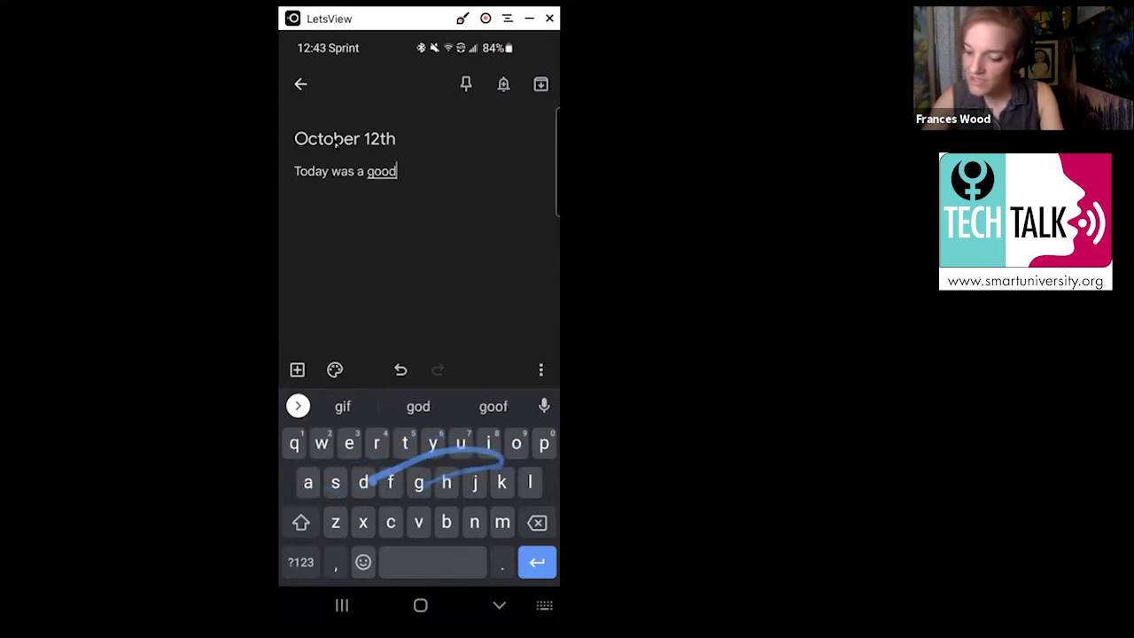
text( day)
click(301, 562)
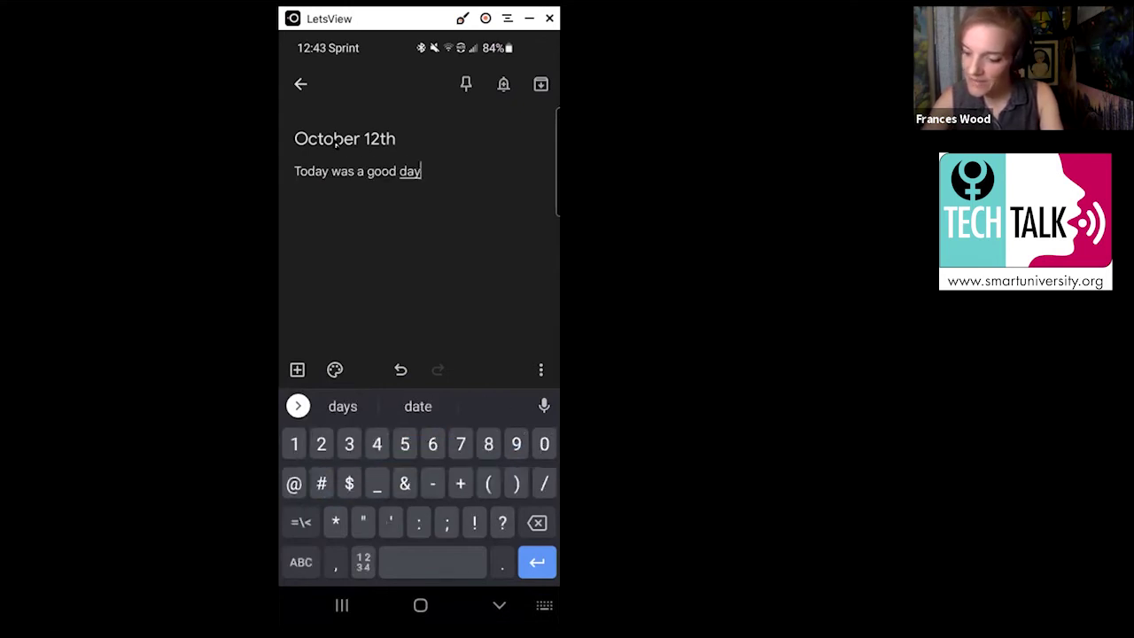
text(!)
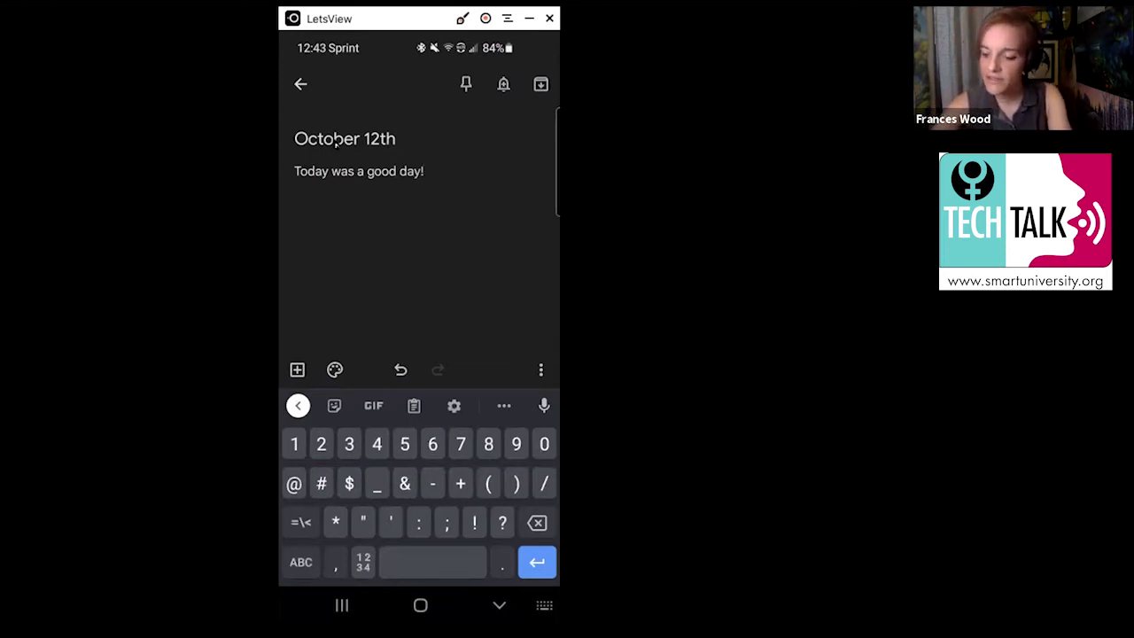
key(Escape)
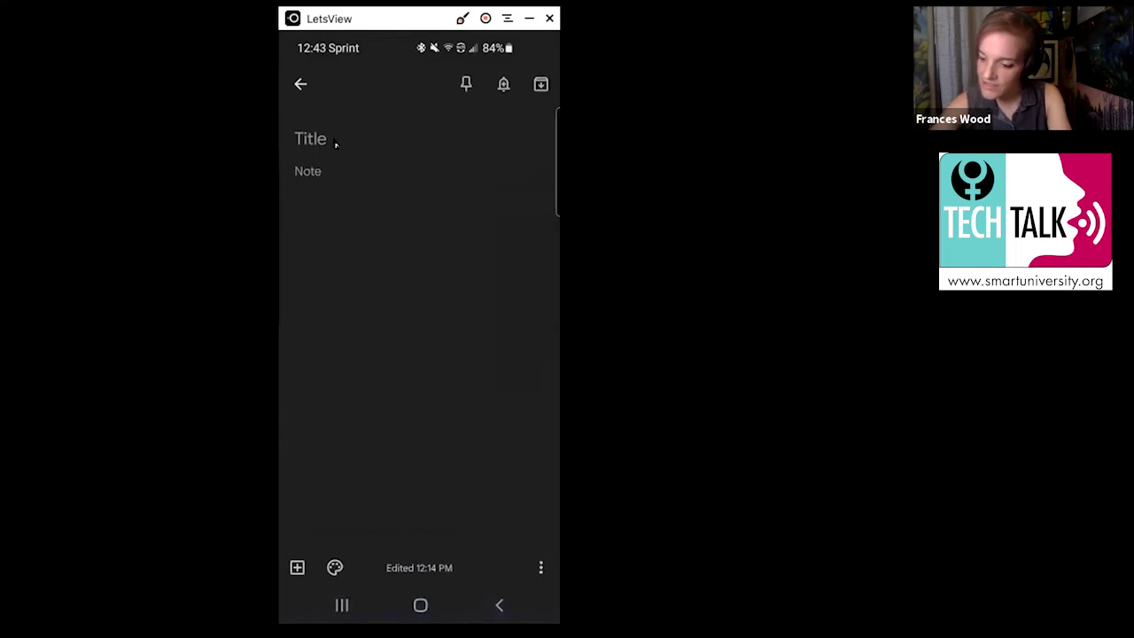
Step: Discard the blank note, leaving only 'October 12th' in the Keep list
key(Escape)
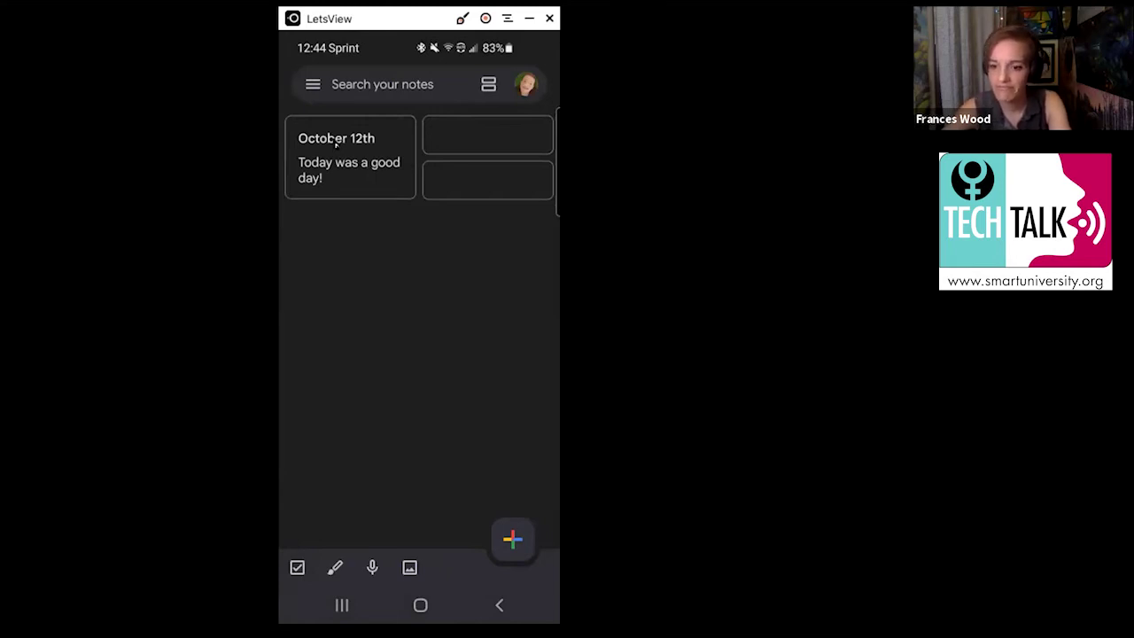
Step: Check the October 12th note, then open the untitled writing workshop note
click(337, 146)
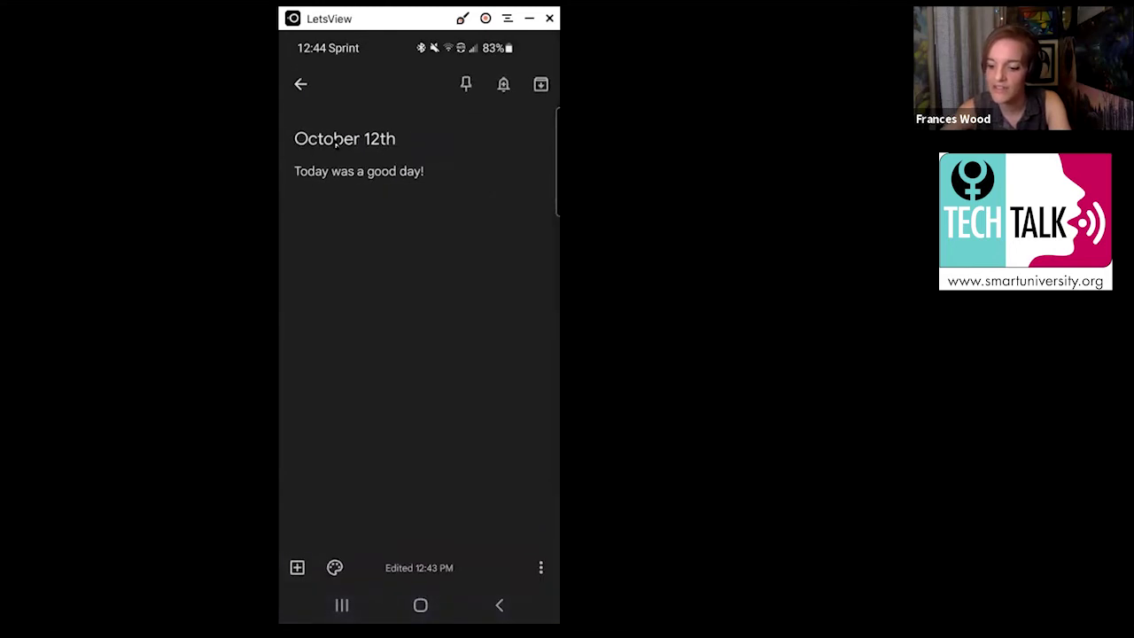
key(Escape)
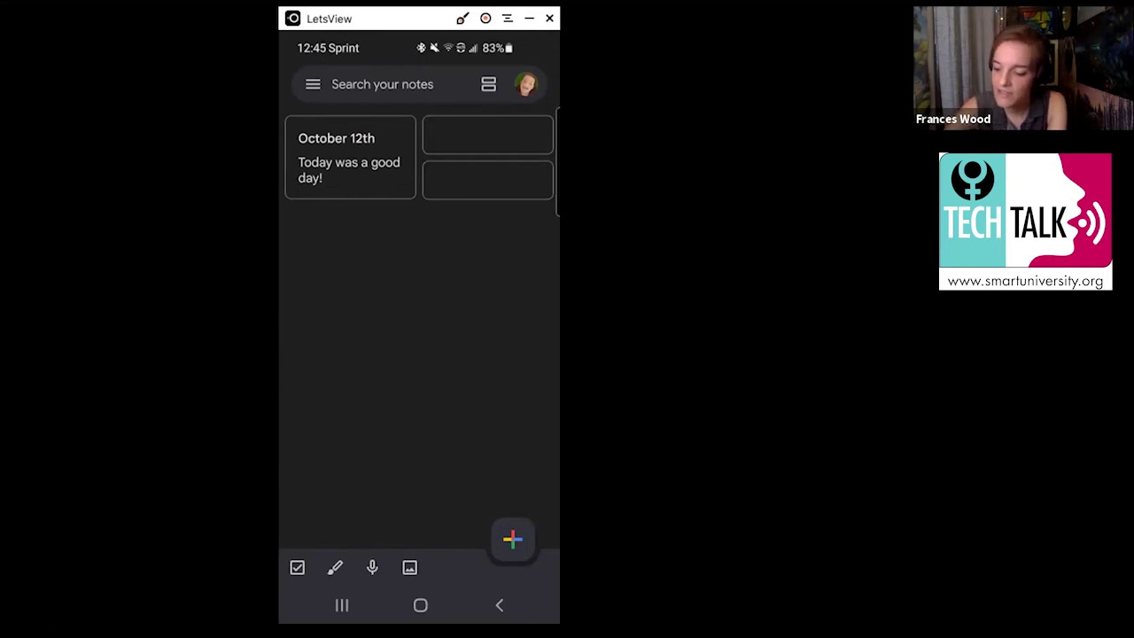
click(297, 567)
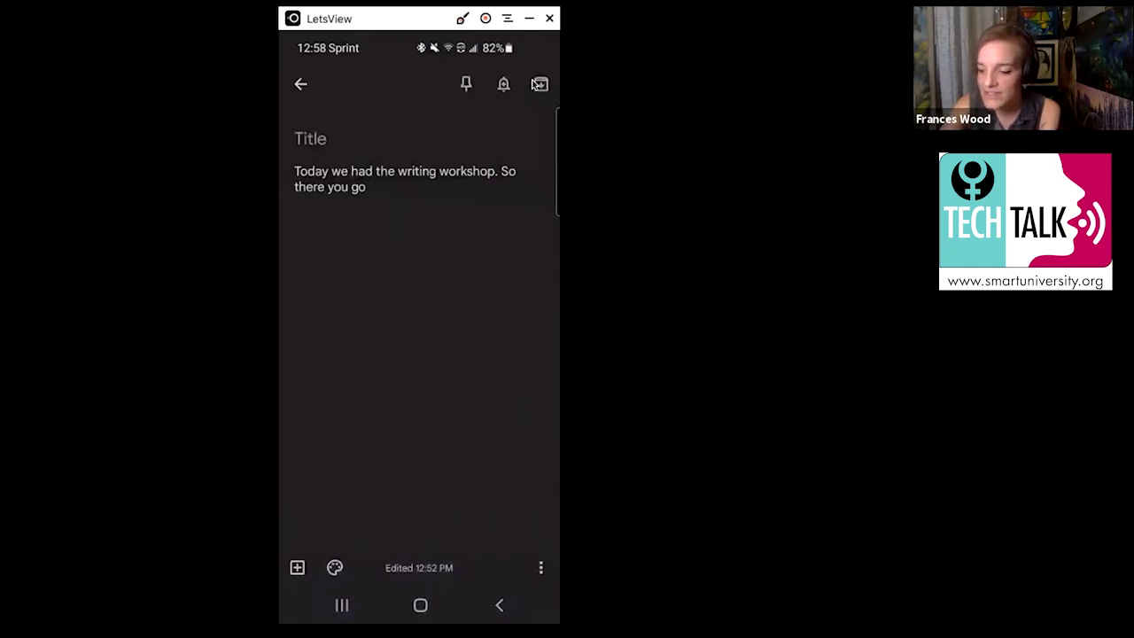
Step: Archive the 'Today we had the writing workshop' note
click(540, 84)
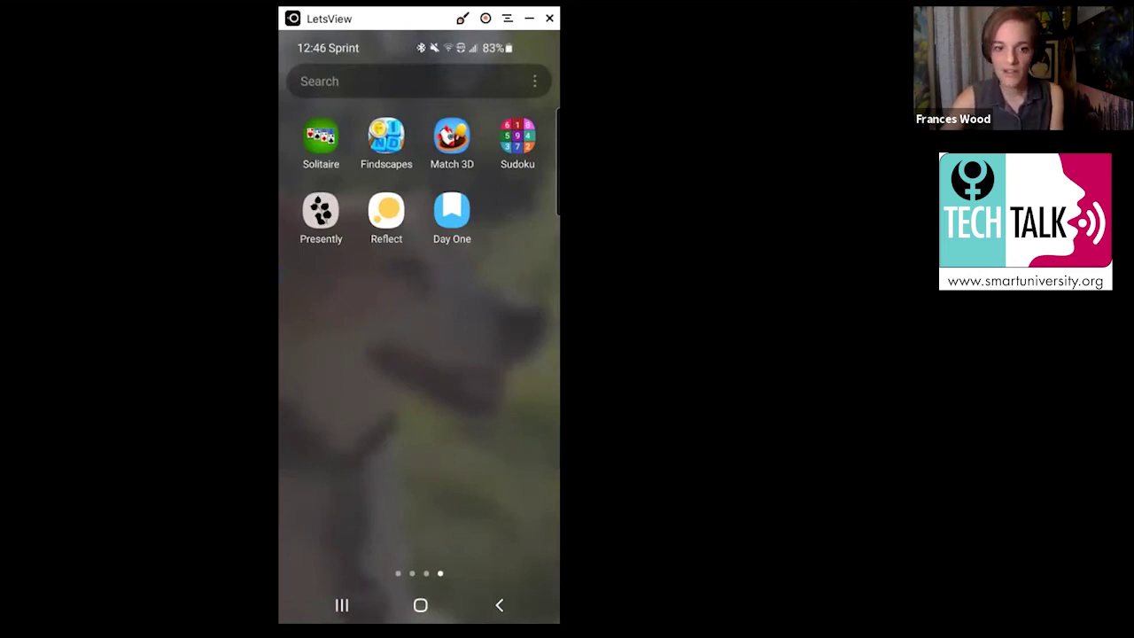
Step: Launch Presently to show its October 12 and October 11, 2021 timeline
click(331, 204)
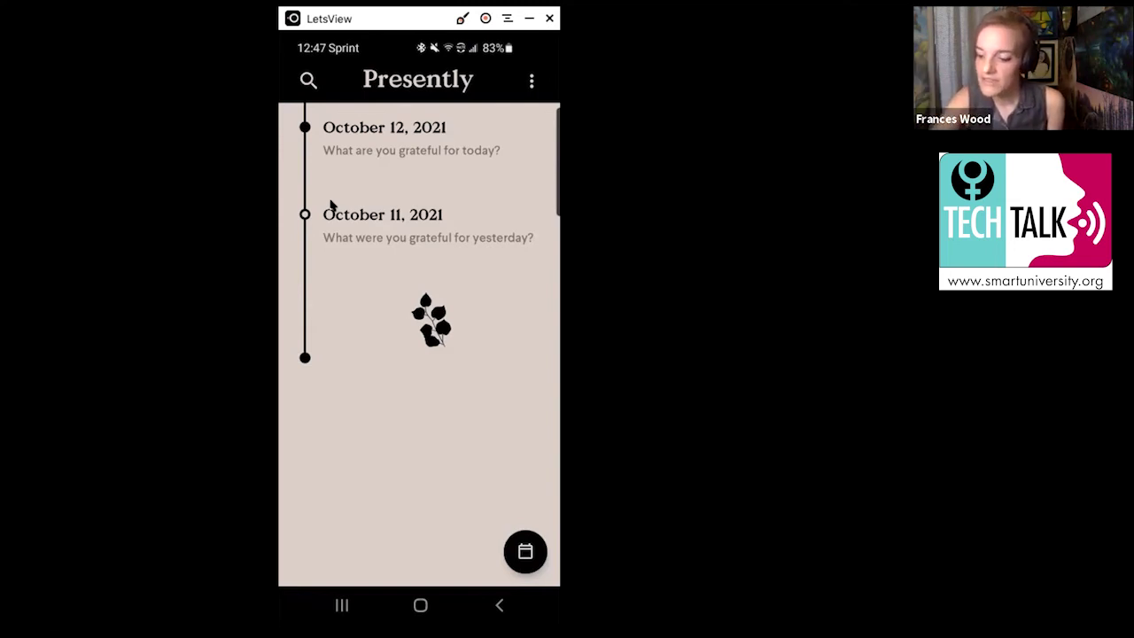
Step: Write 'I am grateful for everyone at SMART.' in the October 11, 2021 Presently entry
click(332, 207)
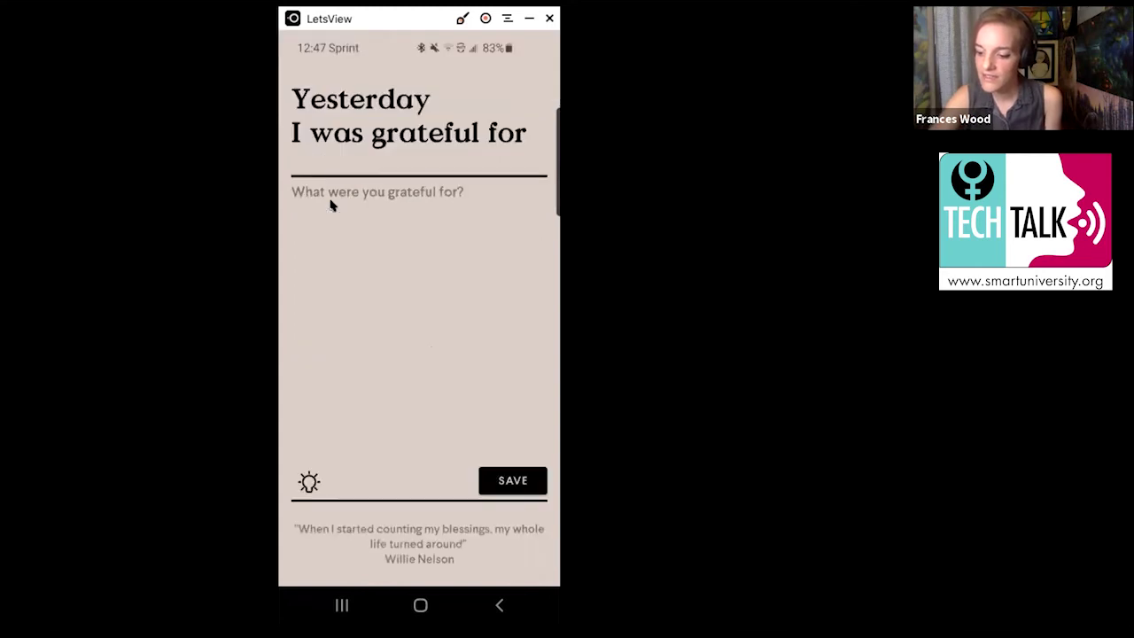
text(I)
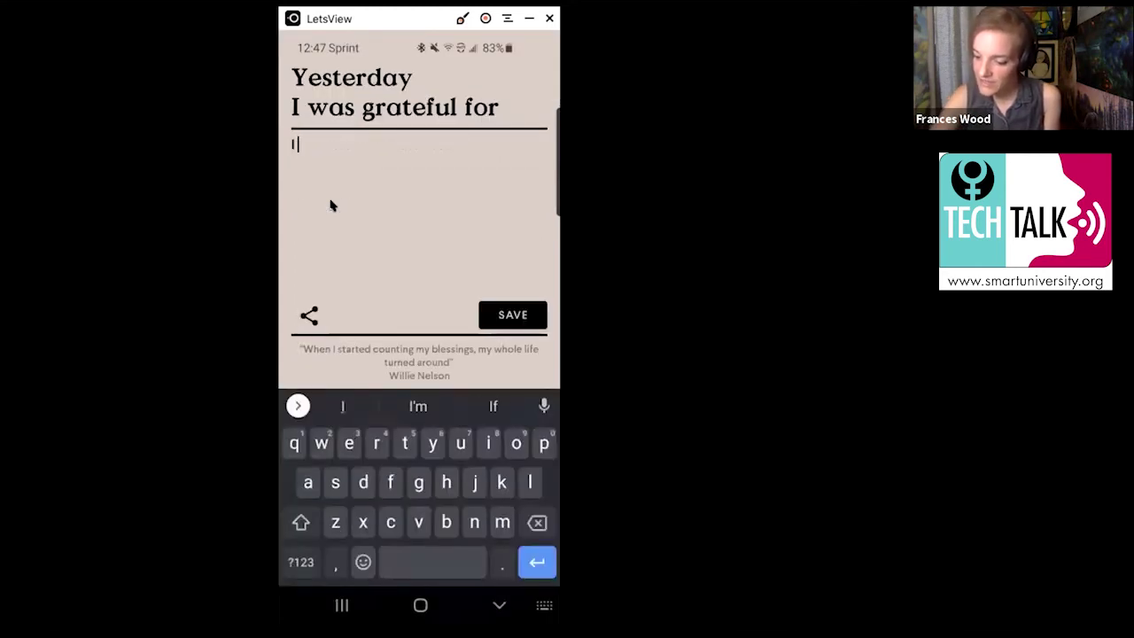
text( am)
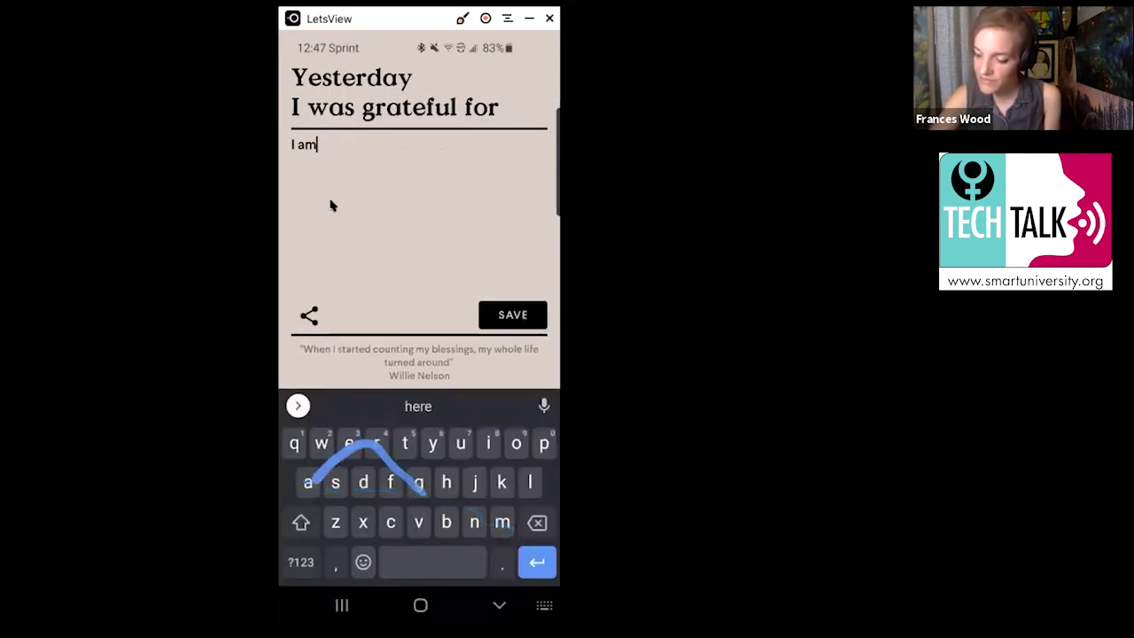
text( grateful)
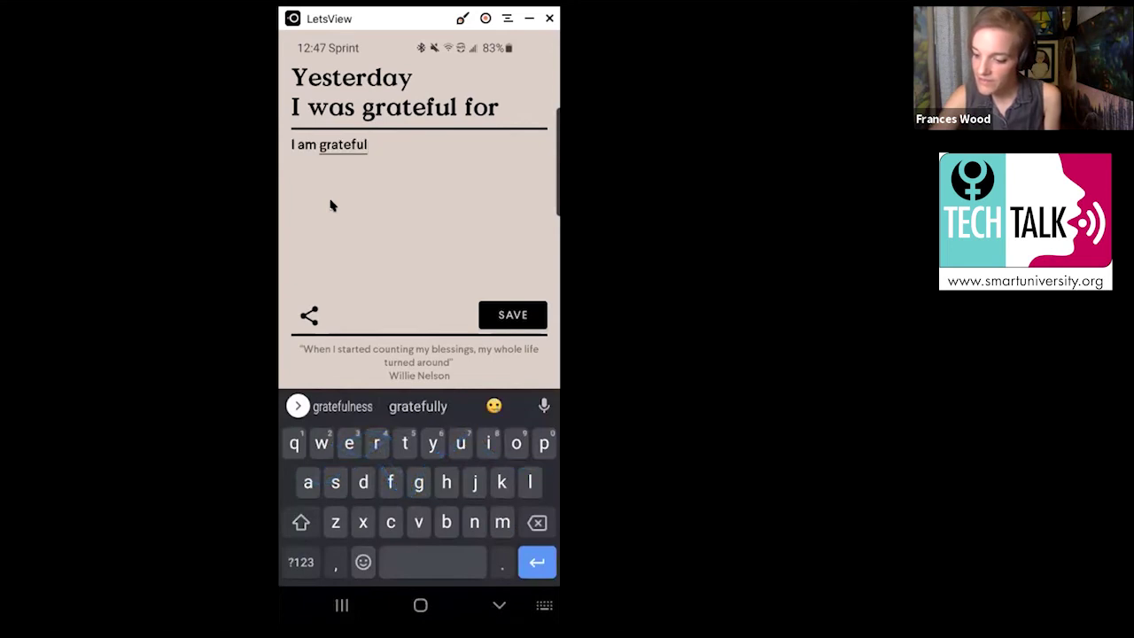
text( for)
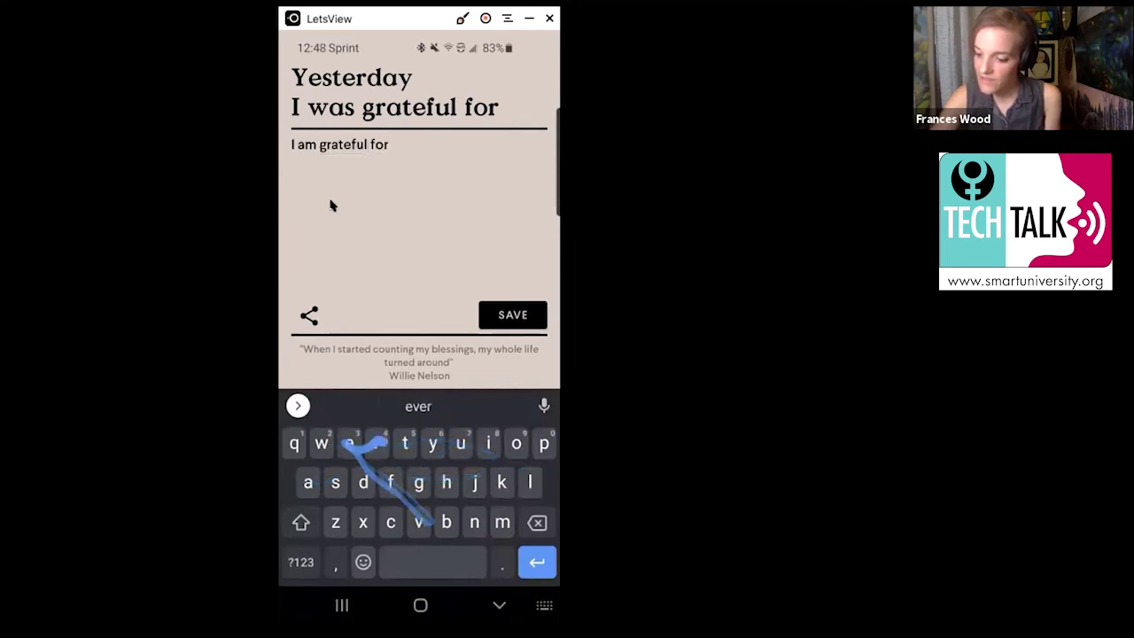
text( everyone at)
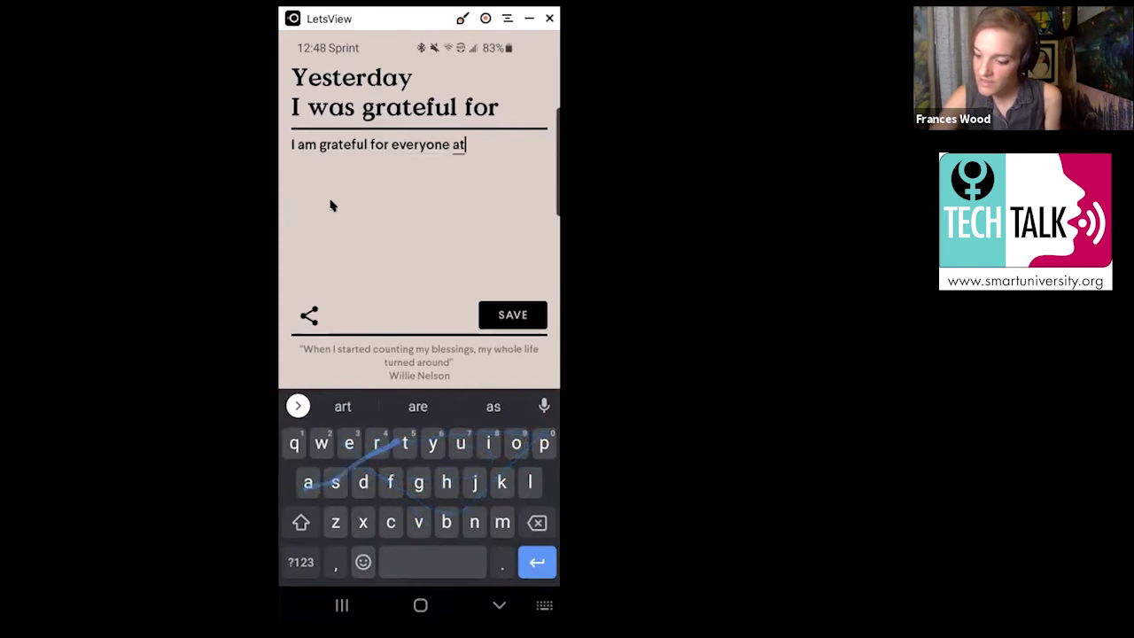
key(Caps_Lock)
text(SMART.)
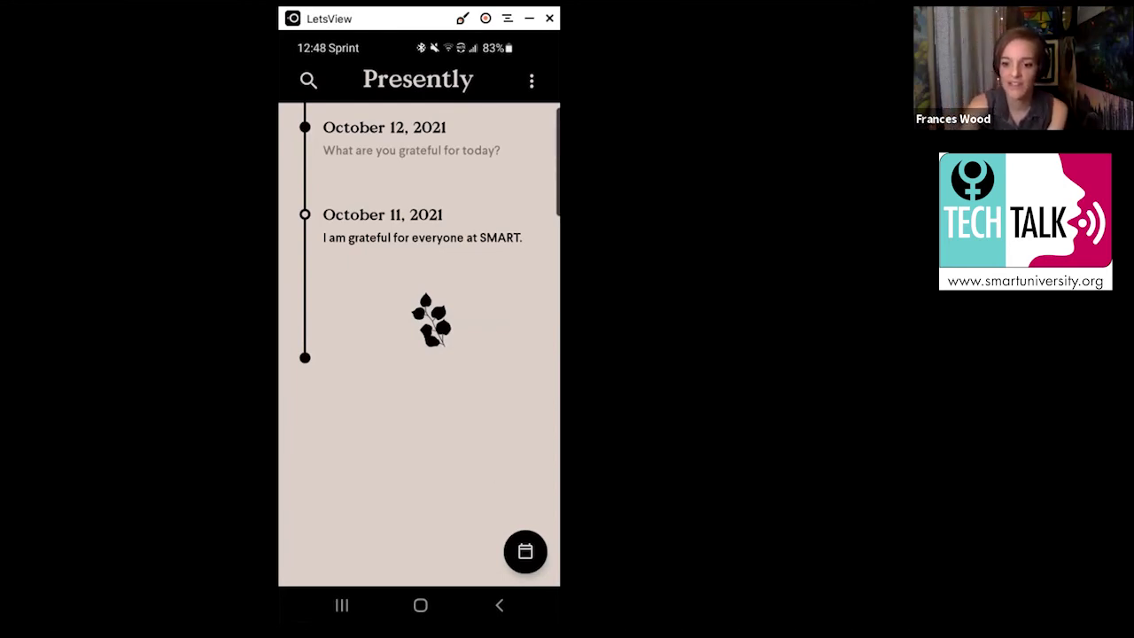
Step: Change Presently's theme to the dark Midnight theme
click(531, 81)
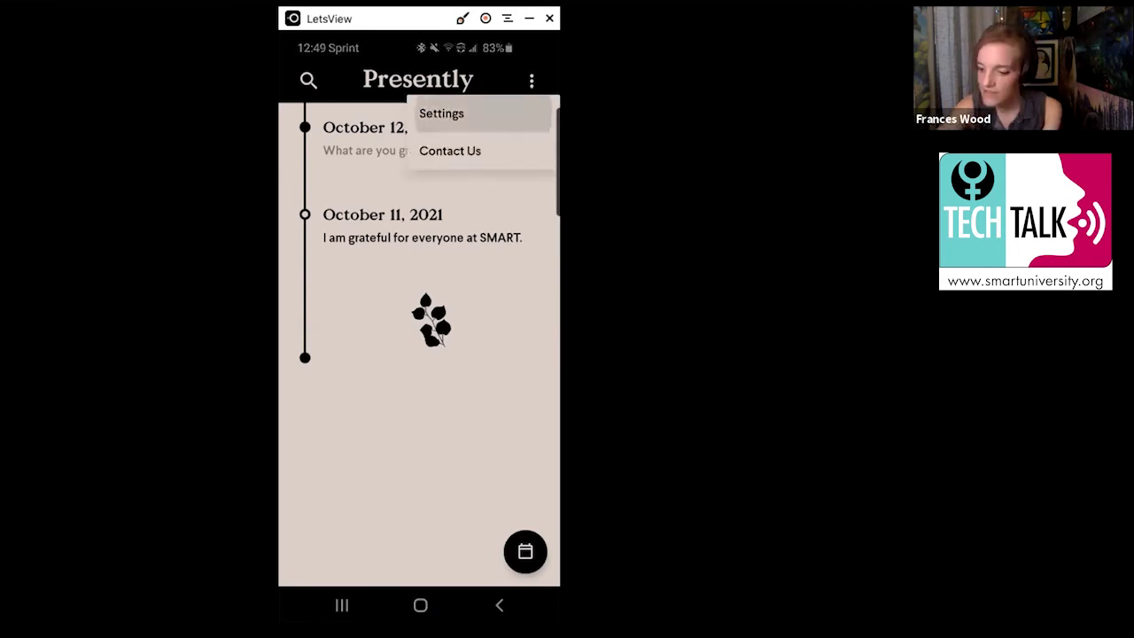
click(434, 111)
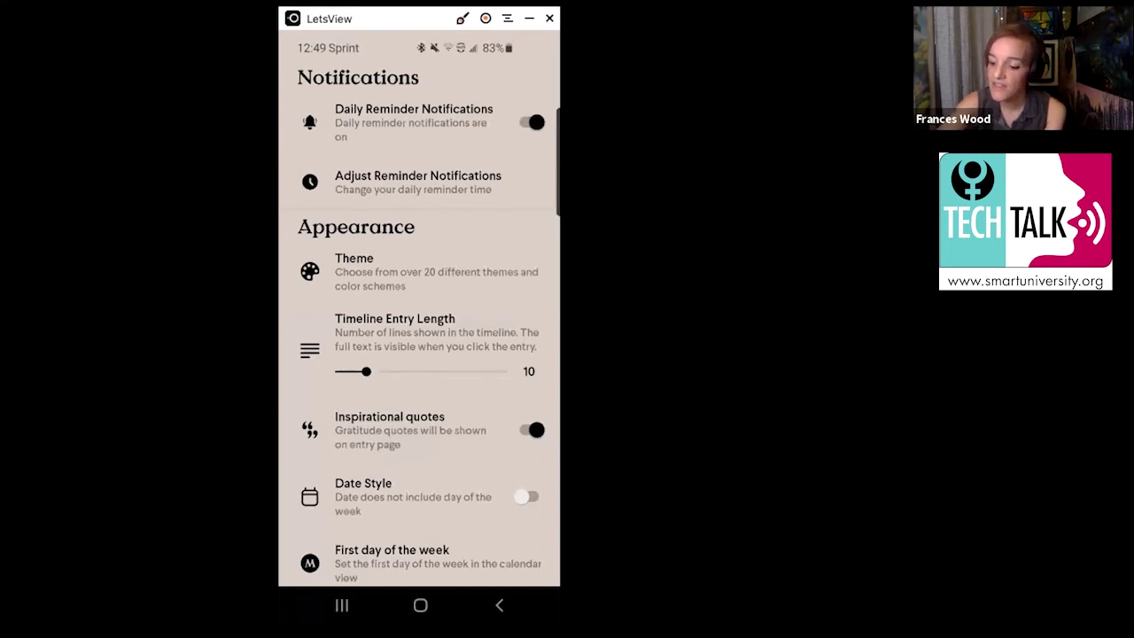
click(355, 271)
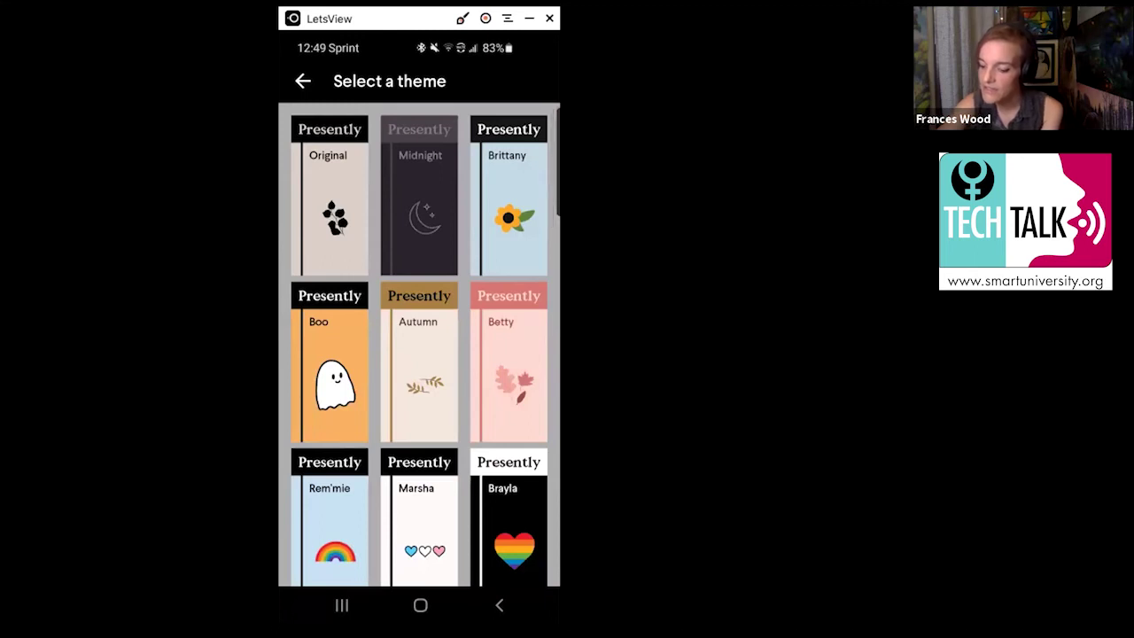
click(420, 195)
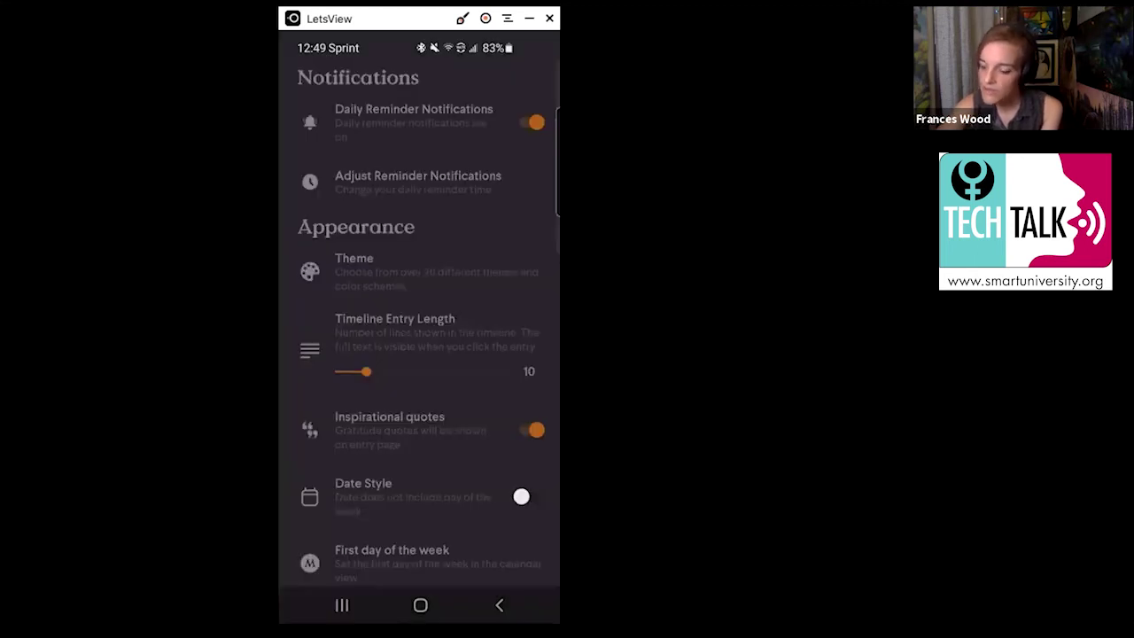
Step: Go back to the settings list and scroll through all options to the bottom and back up
click(499, 605)
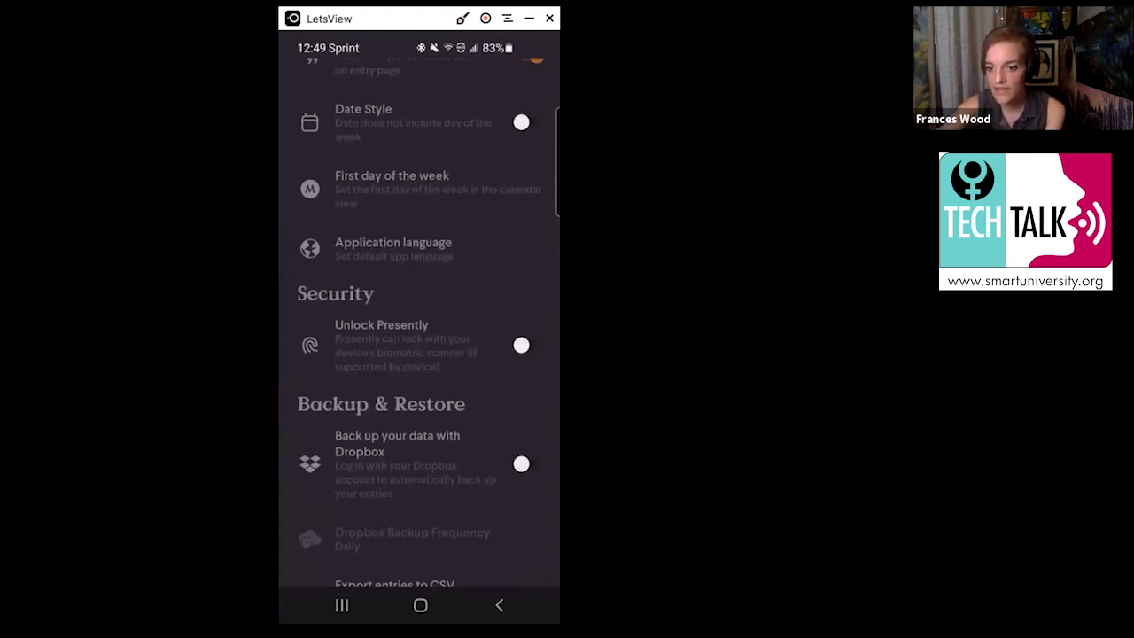
scroll(420, 324, down, 2)
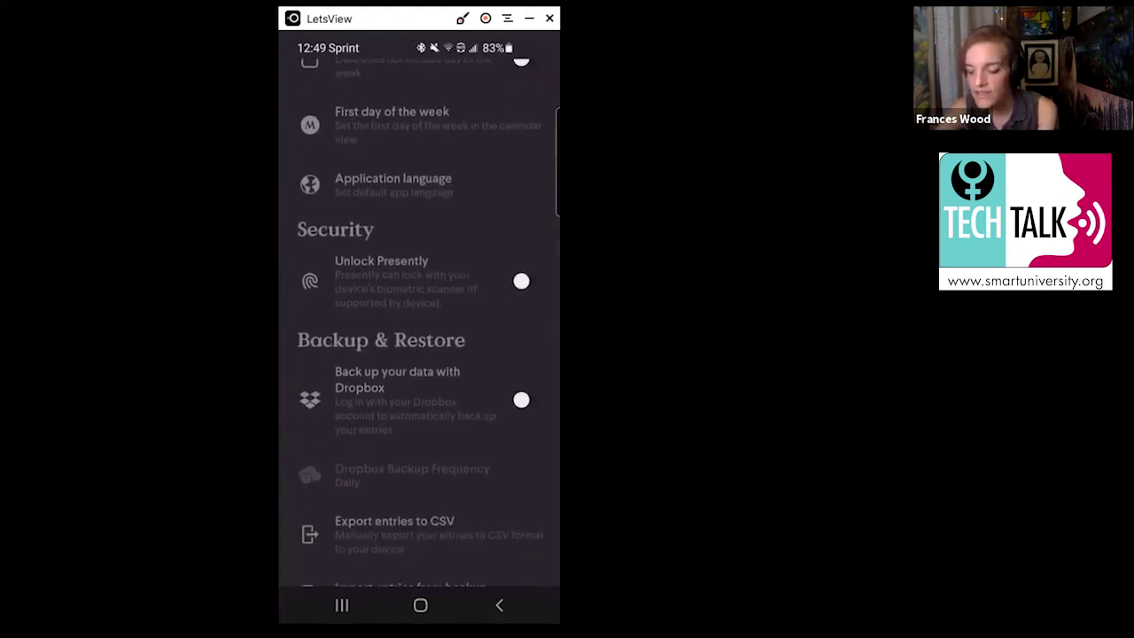
scroll(420, 323, down, 5)
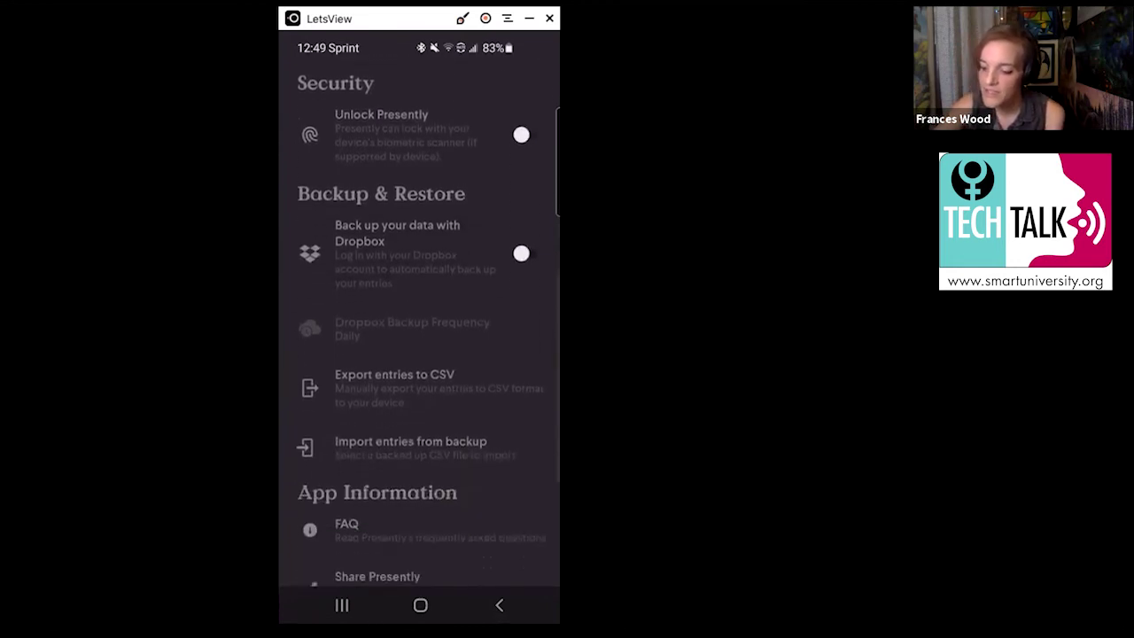
scroll(420, 324, down, 2)
scroll(420, 324, down, 2)
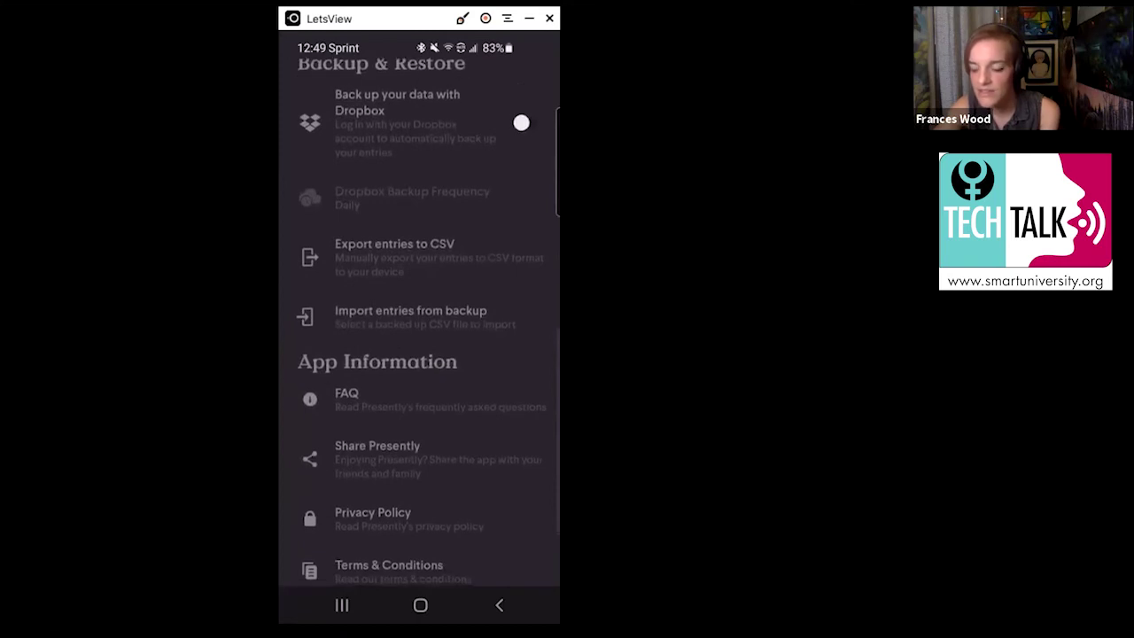
scroll(420, 323, down, 1)
scroll(420, 323, up, 2)
scroll(420, 324, up, 10)
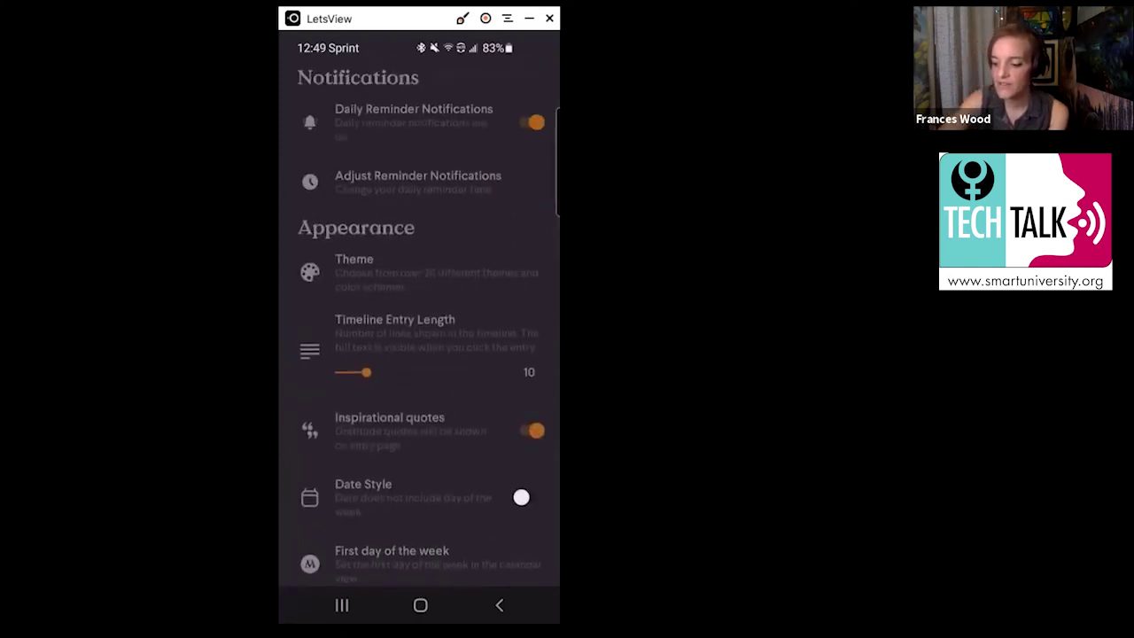
Step: Go back from Presently's settings to the journal timeline
click(499, 606)
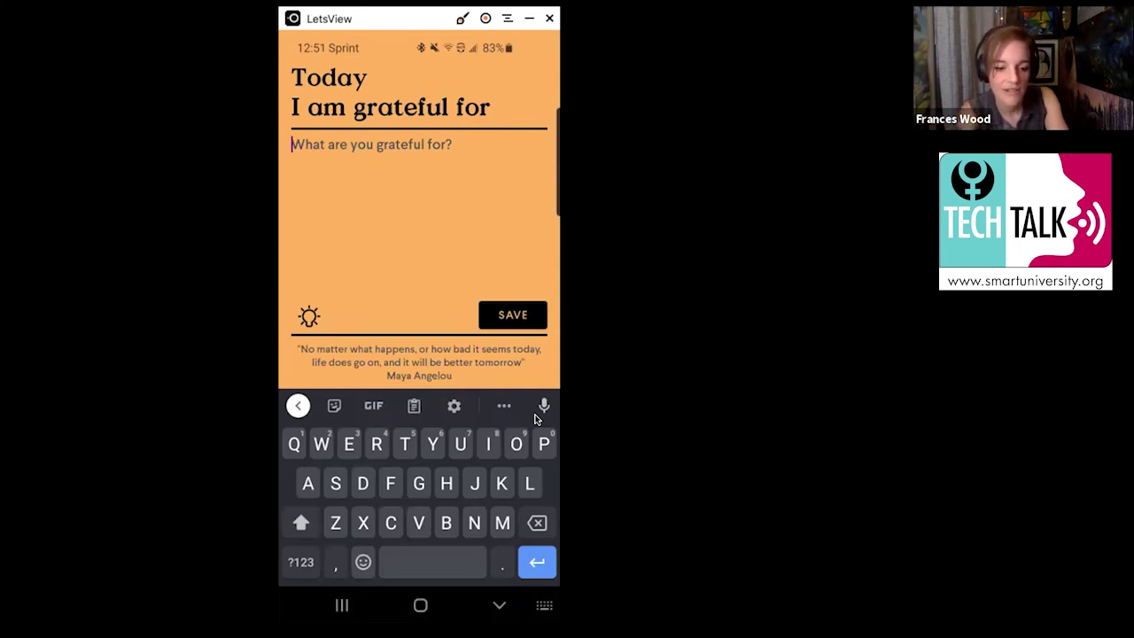
Step: Dictate 'I'm grateful for everyone at Smart.' and delete the stray dictated words
click(535, 416)
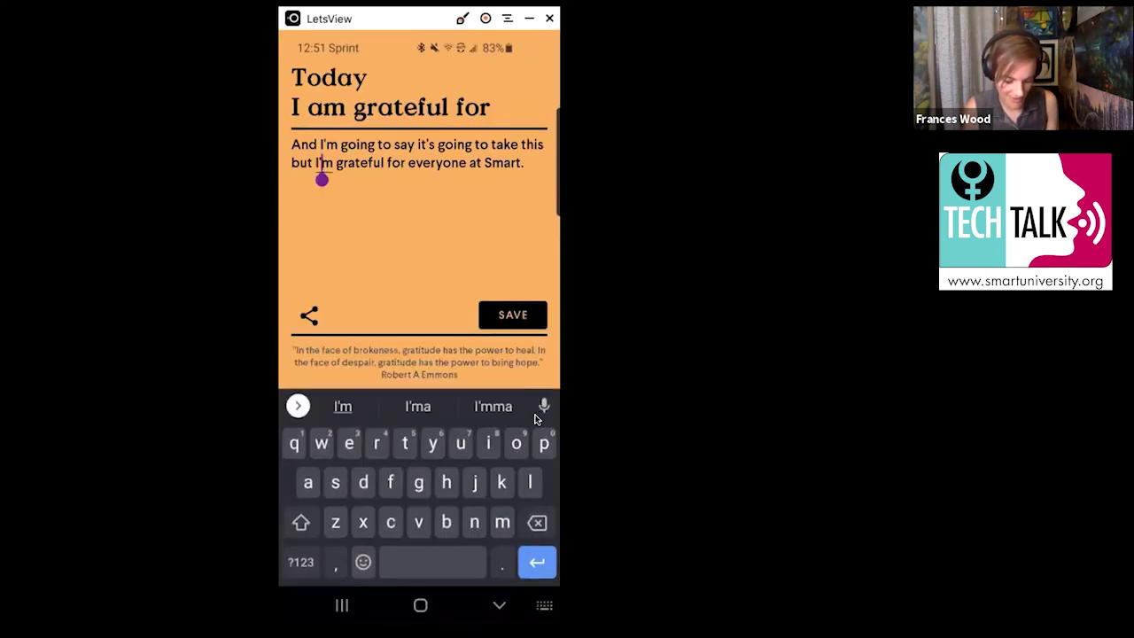
key(BackSpace)
key(BackSpace)
key(BackSpace)
key(BackSpace)
key(BackSpace)
key(BackSpace)
key(BackSpace)
key(BackSpace)
key(BackSpace)
key(BackSpace)
key(BackSpace)
key(BackSpace)
key(BackSpace)
key(BackSpace)
key(BackSpace)
key(BackSpace)
key(BackSpace)
key(BackSpace)
key(BackSpace)
key(BackSpace)
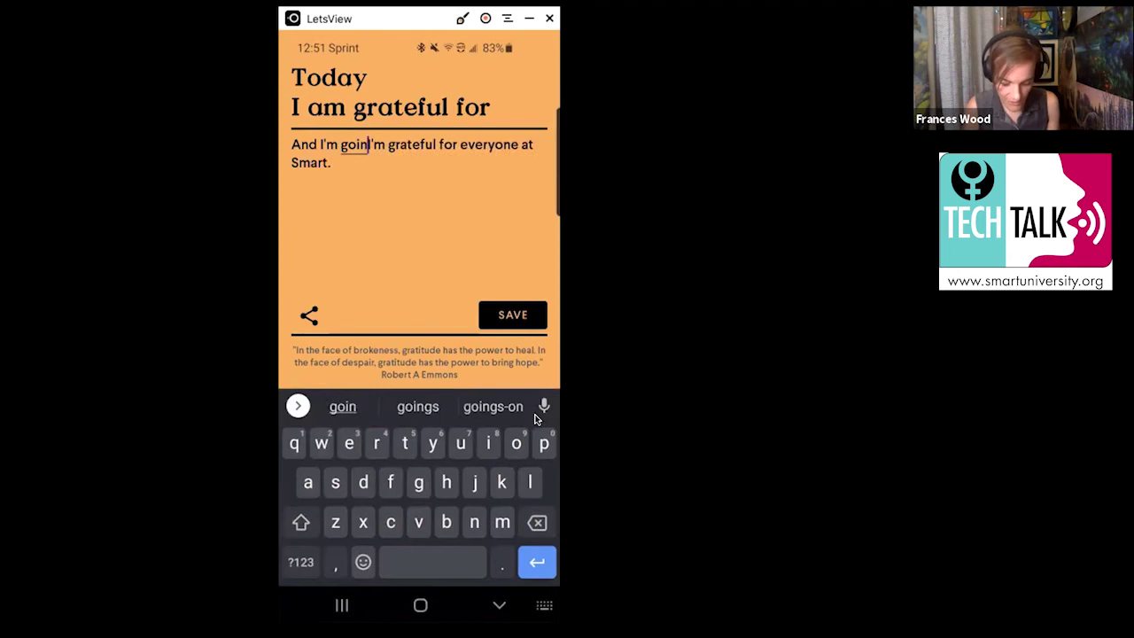
key(BackSpace)
key(BackSpace)
key(BackSpace)
key(BackSpace)
key(BackSpace)
key(BackSpace)
key(BackSpace)
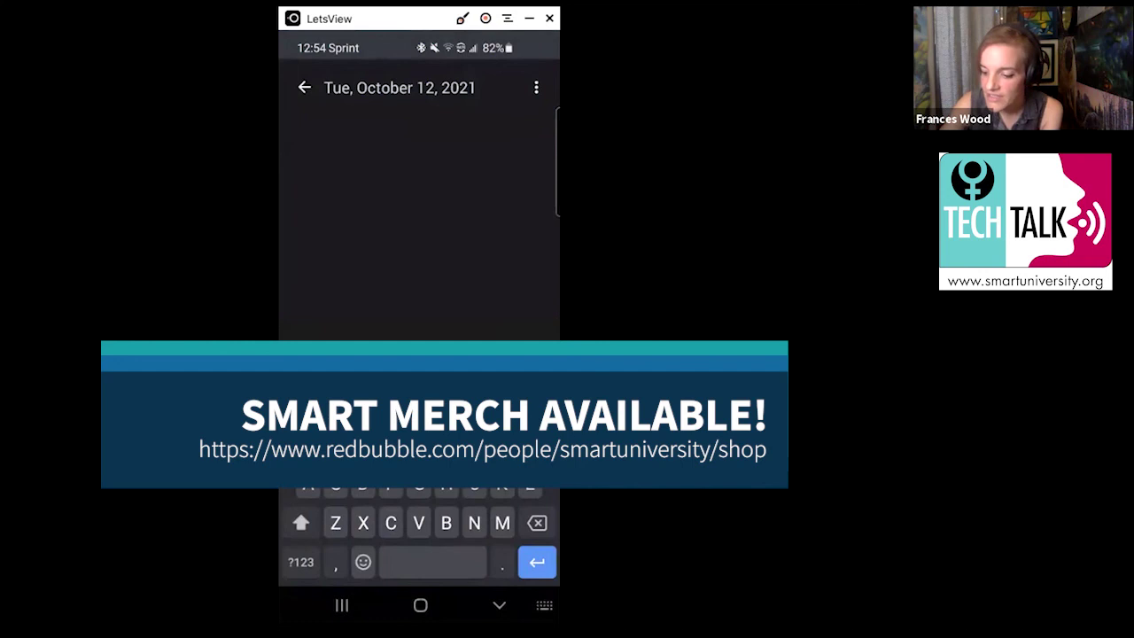
Step: Type 'Today we had Tech Talk.' in the October 12 entry, correcting 'Tall' to 'Talk'
text(Today we)
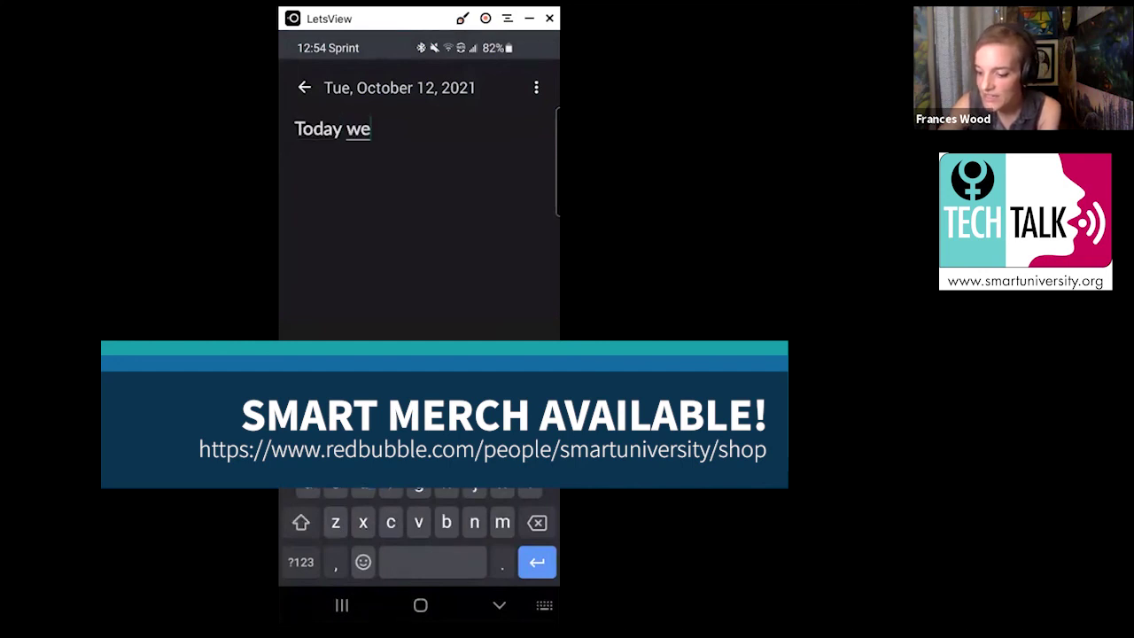
text( had T)
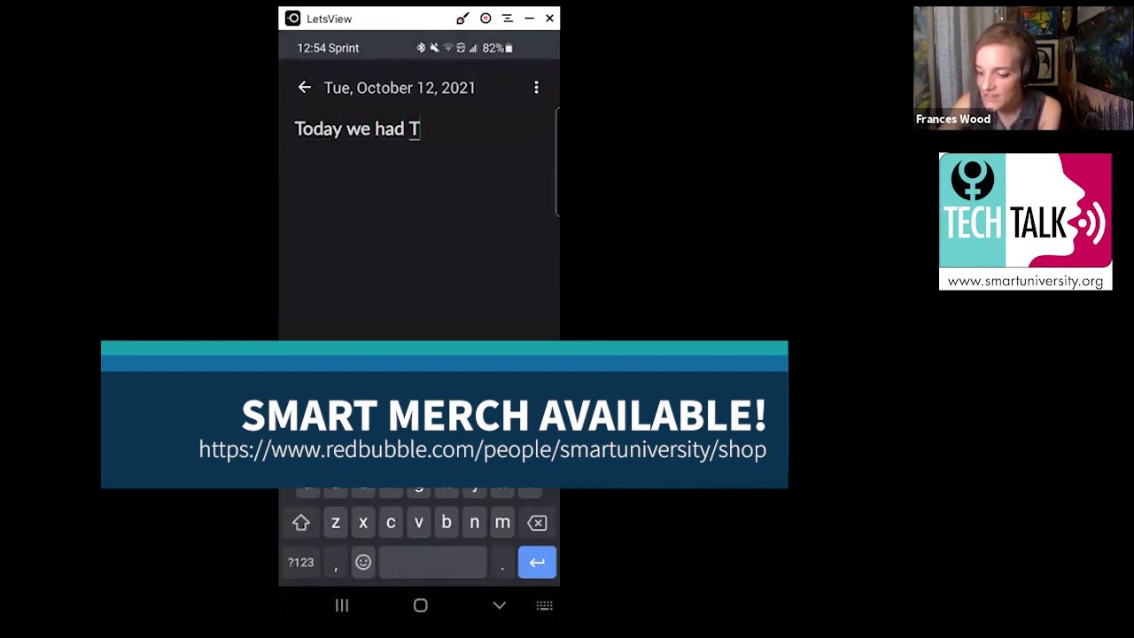
text(ech )
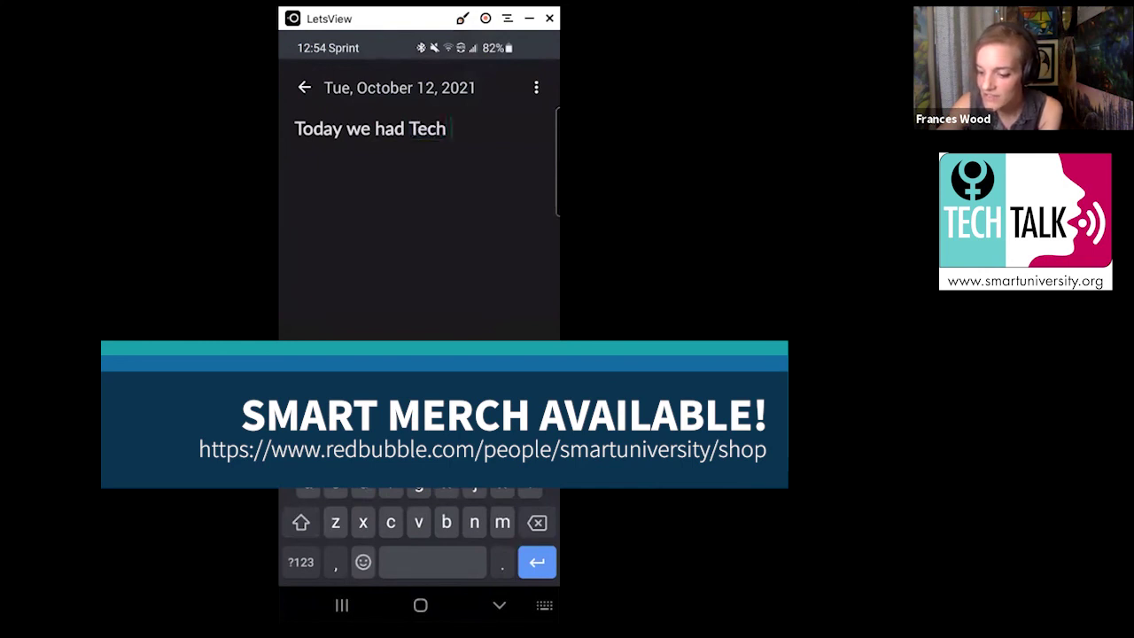
text(Tal)
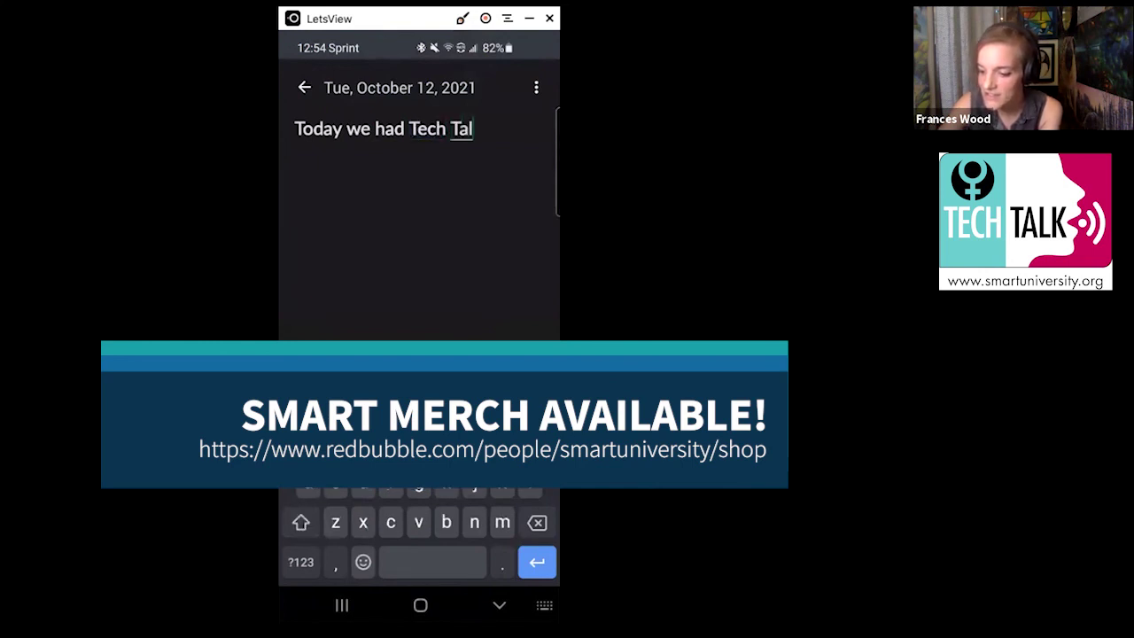
text(l)
key(BackSpace)
text(k)
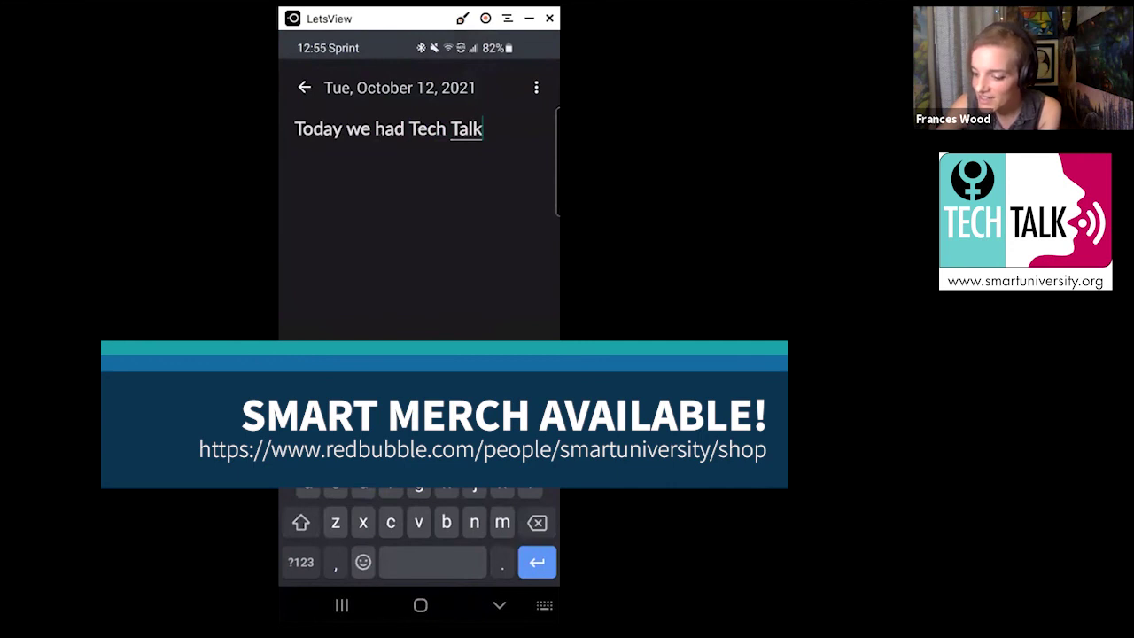
text(.)
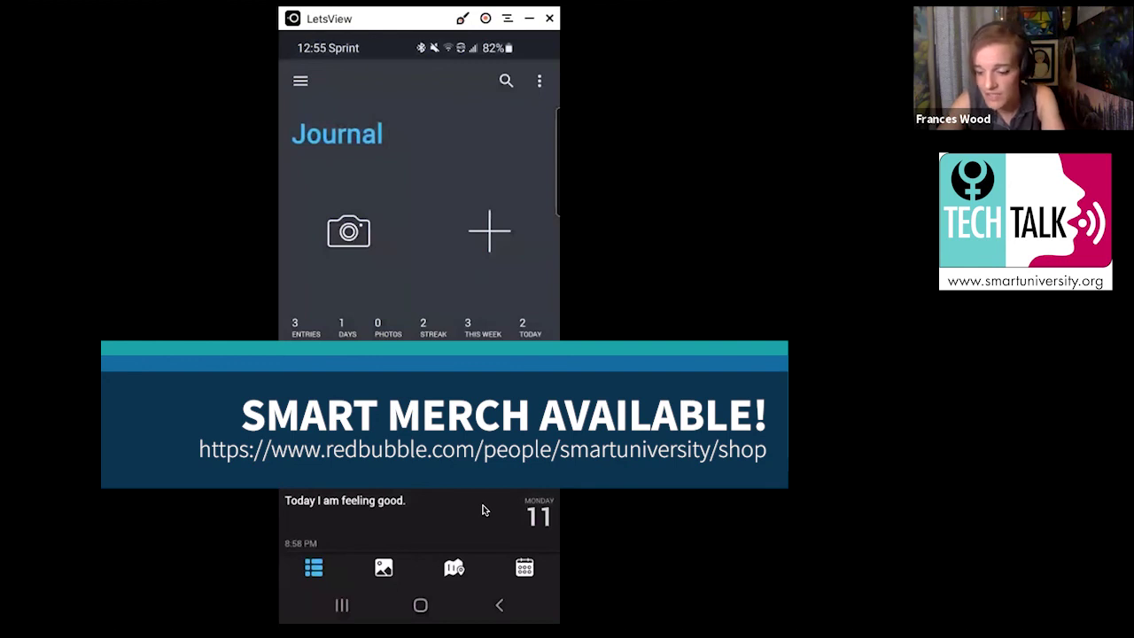
Step: Scroll the Journal list to view the saved 'Today we had Tech Talk.' entry
scroll(483, 511, down, 1)
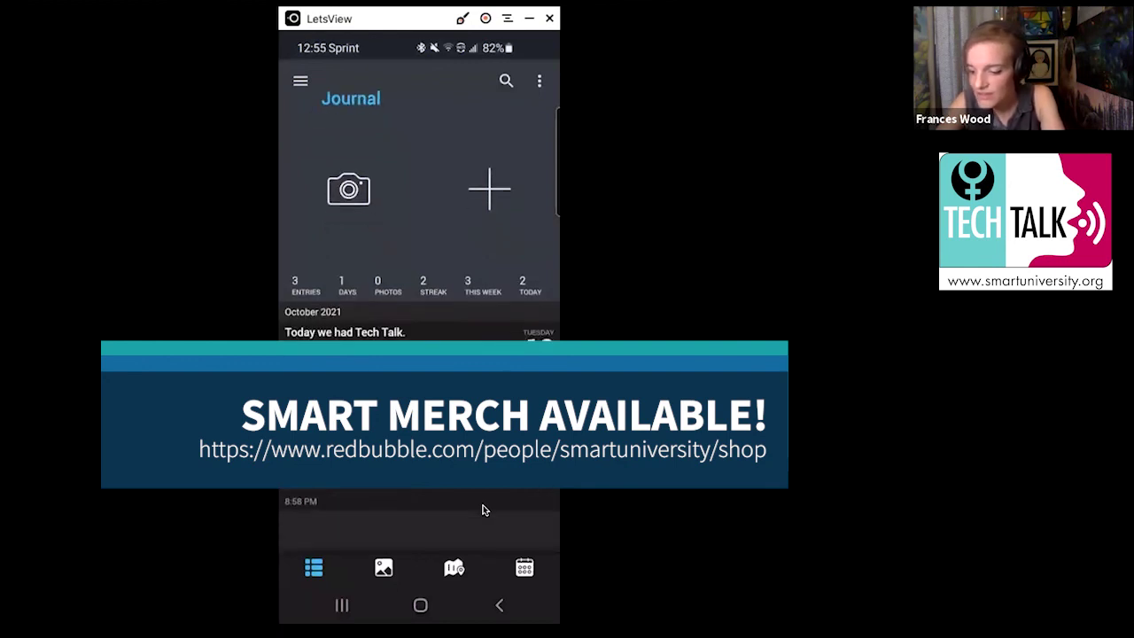
scroll(483, 511, up, 1)
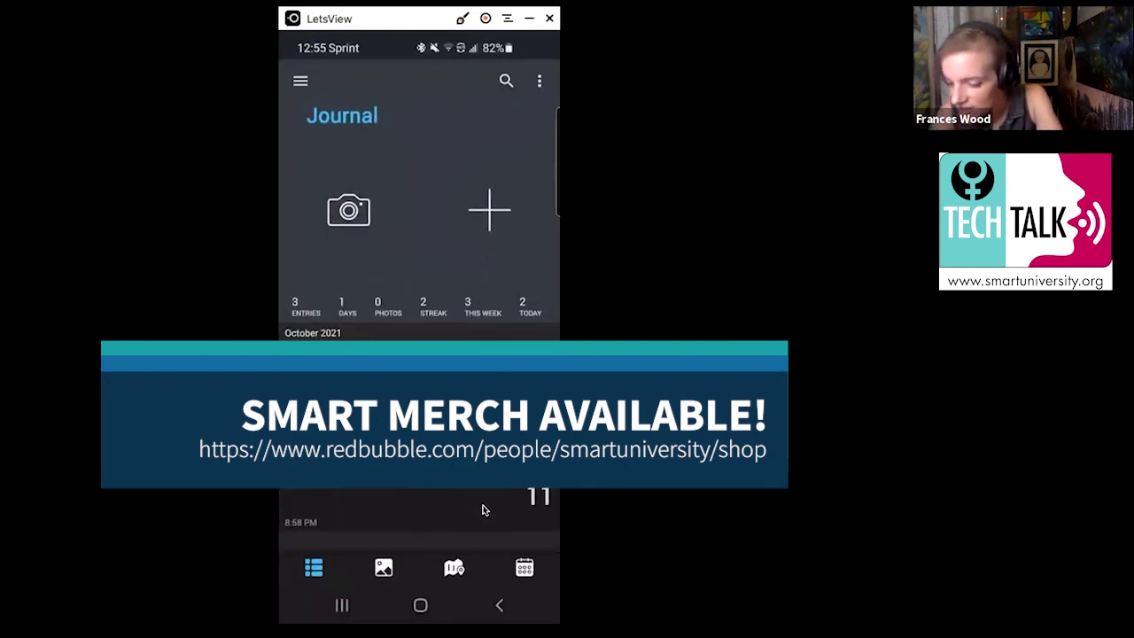